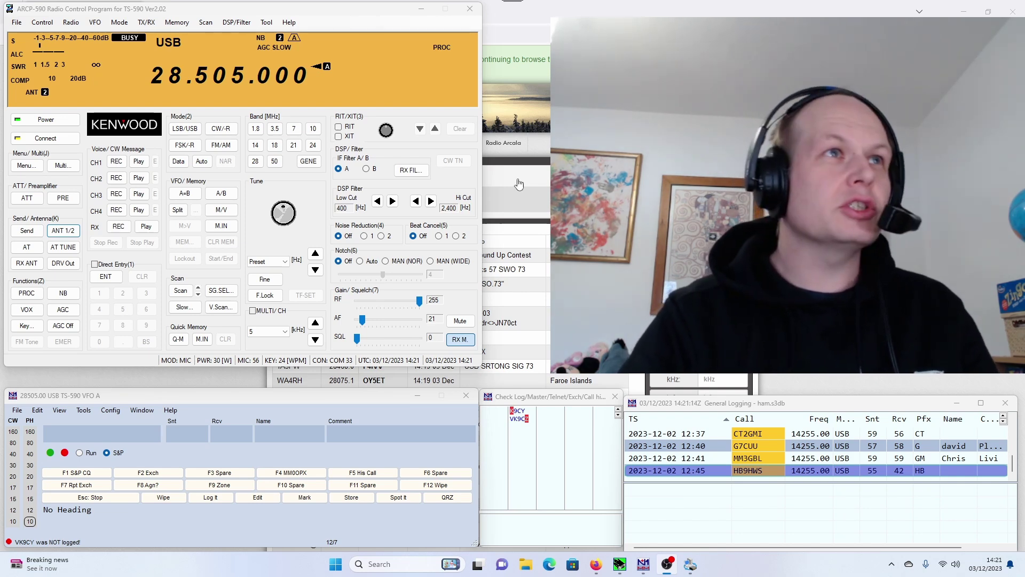
Compare the received signal on 28.505.000 MHz USB by switching back and forth between antennas 1 and 2
click(76, 231)
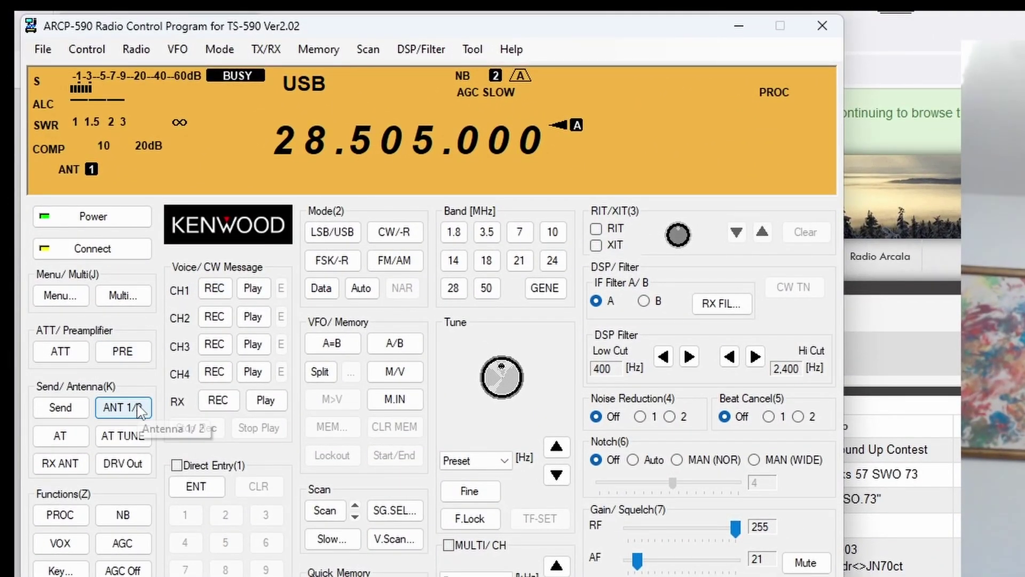
click(139, 411)
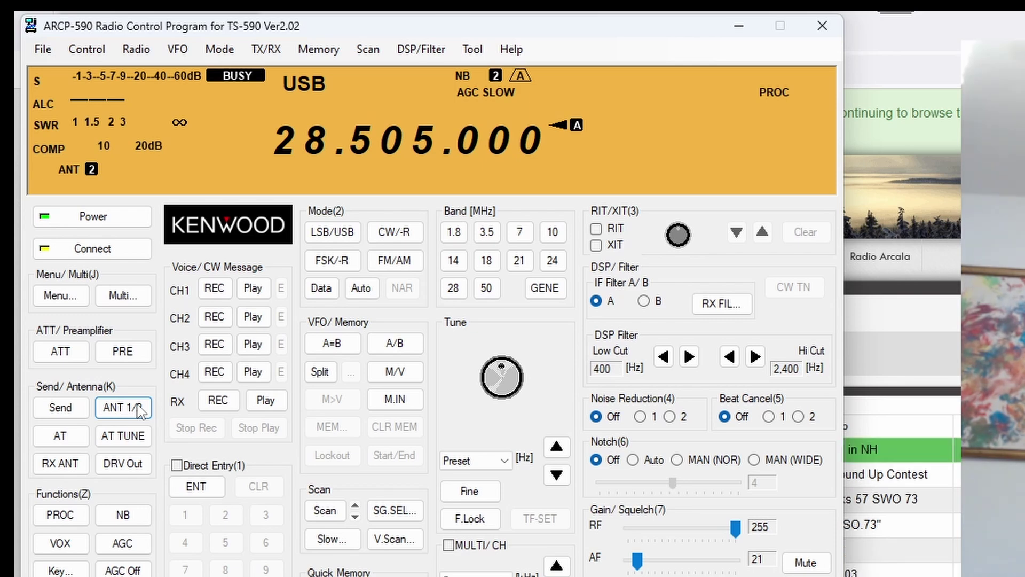
click(139, 411)
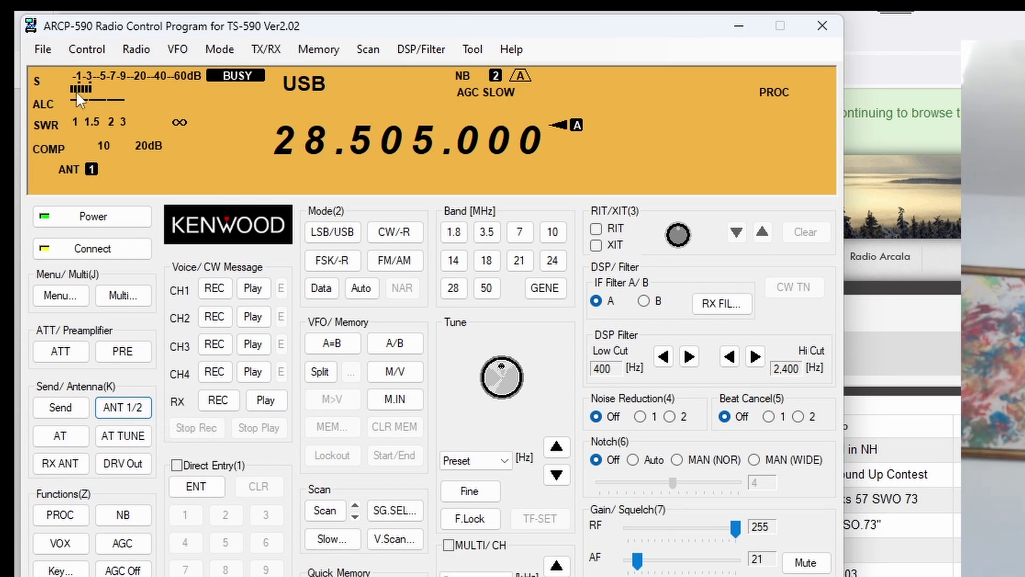
click(128, 408)
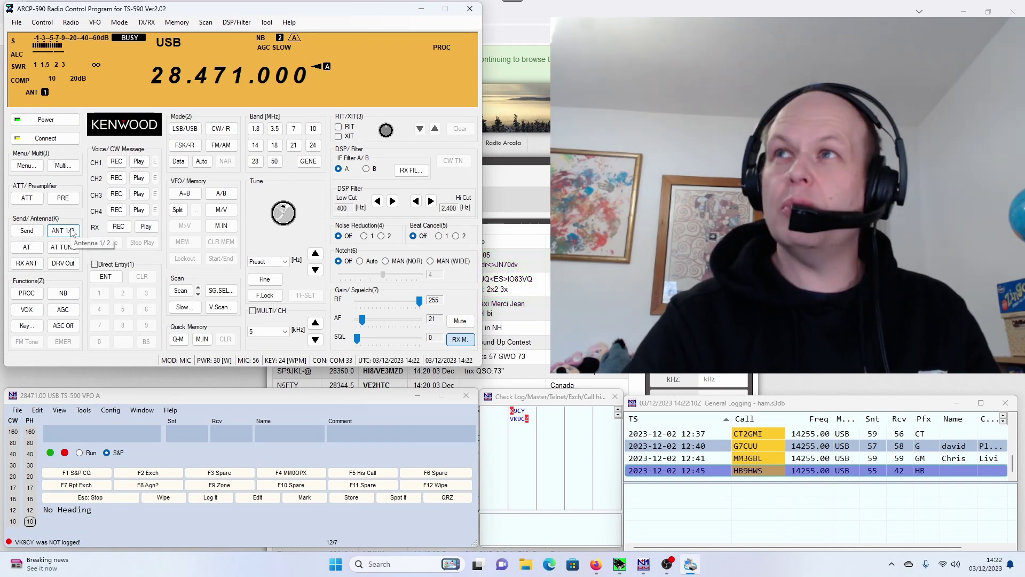
Compare the signal strength on 28.471.000 MHz USB by repeatedly alternating between antennas 1 and 2
click(72, 232)
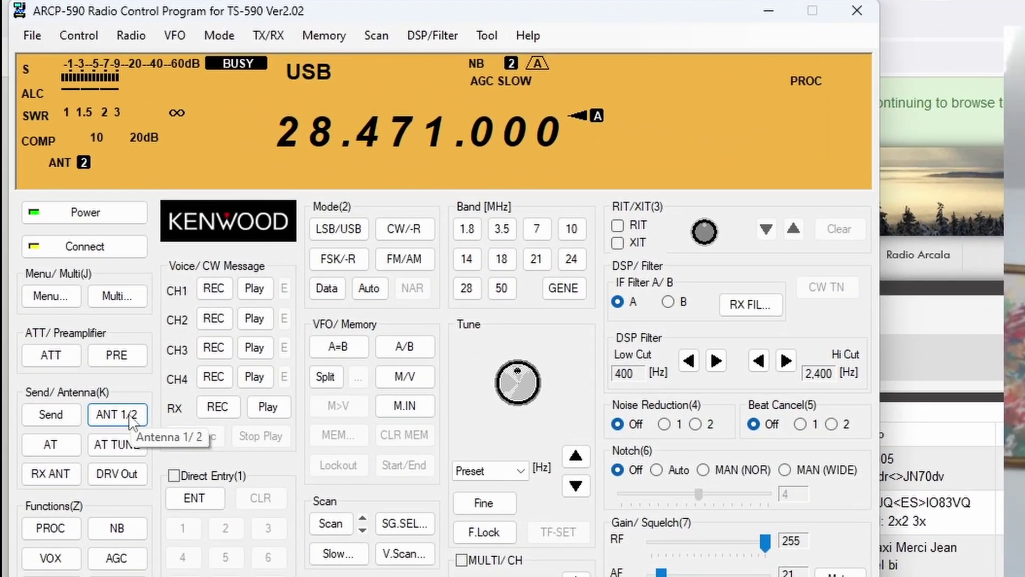
click(89, 288)
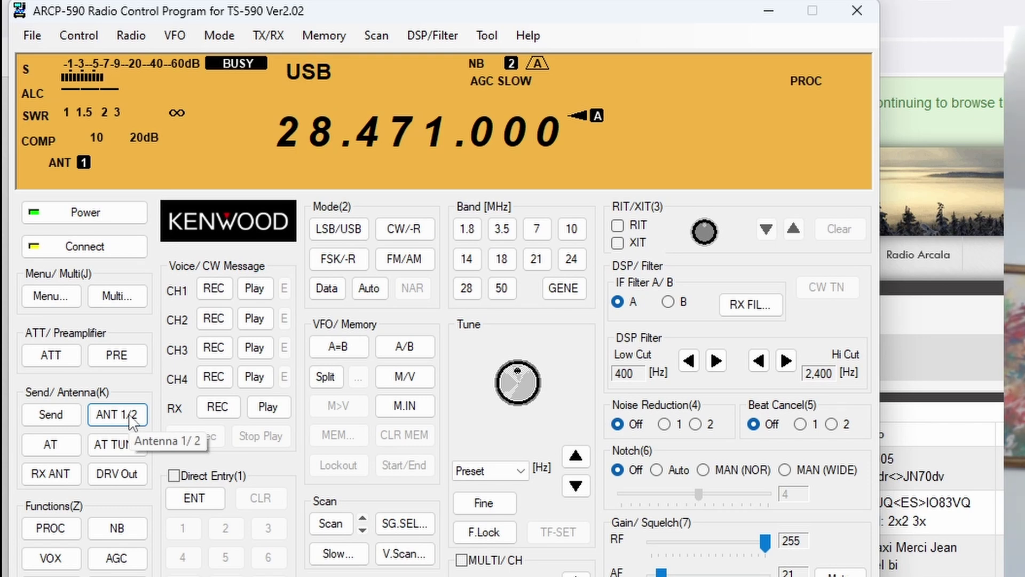
click(131, 419)
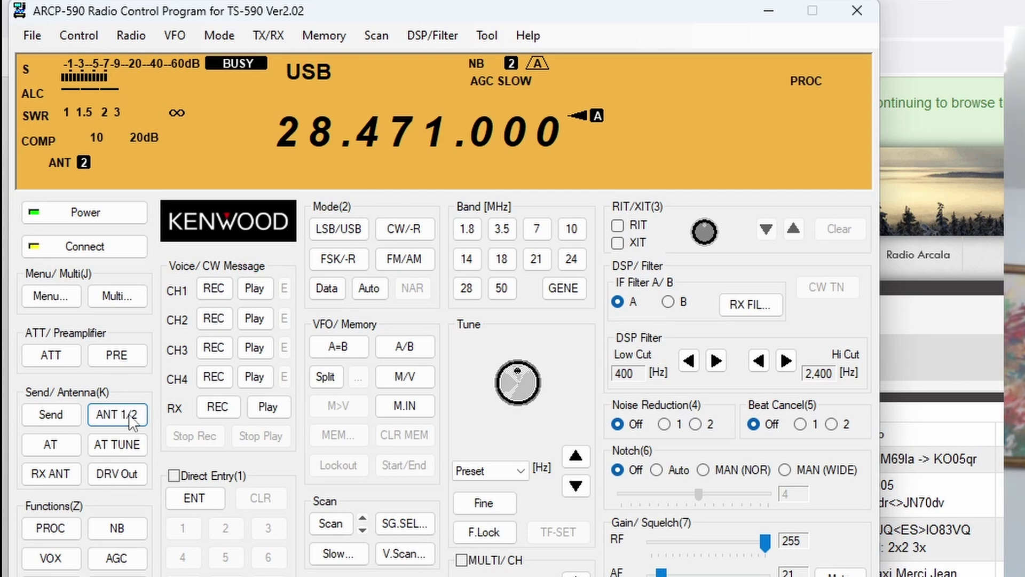
click(132, 421)
click(132, 421)
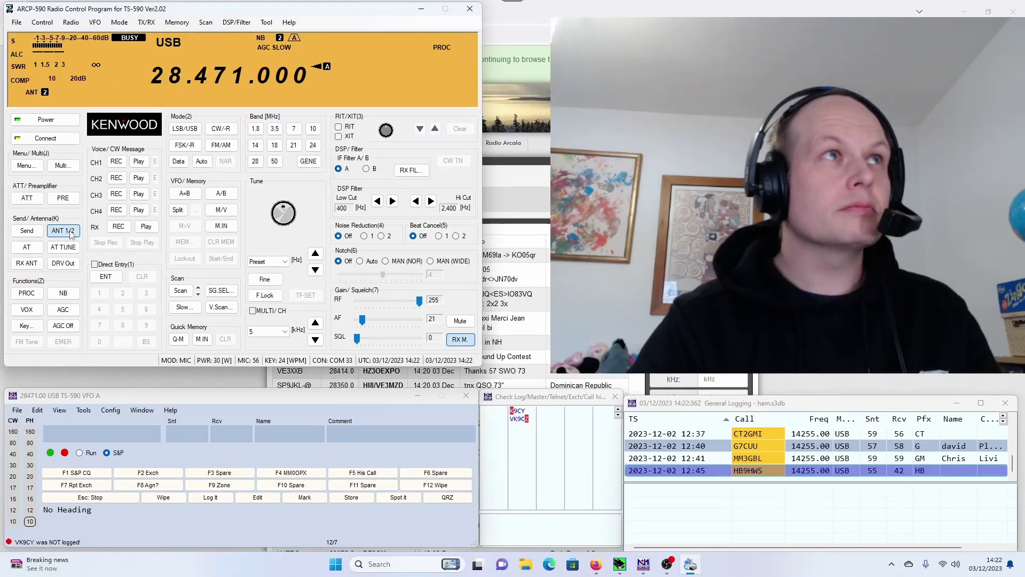
click(71, 234)
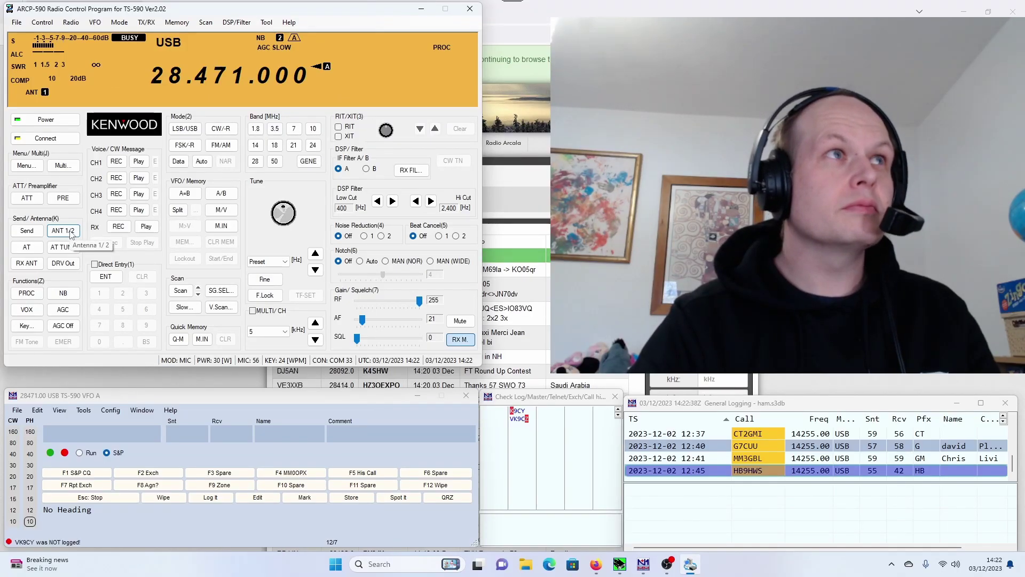
click(71, 234)
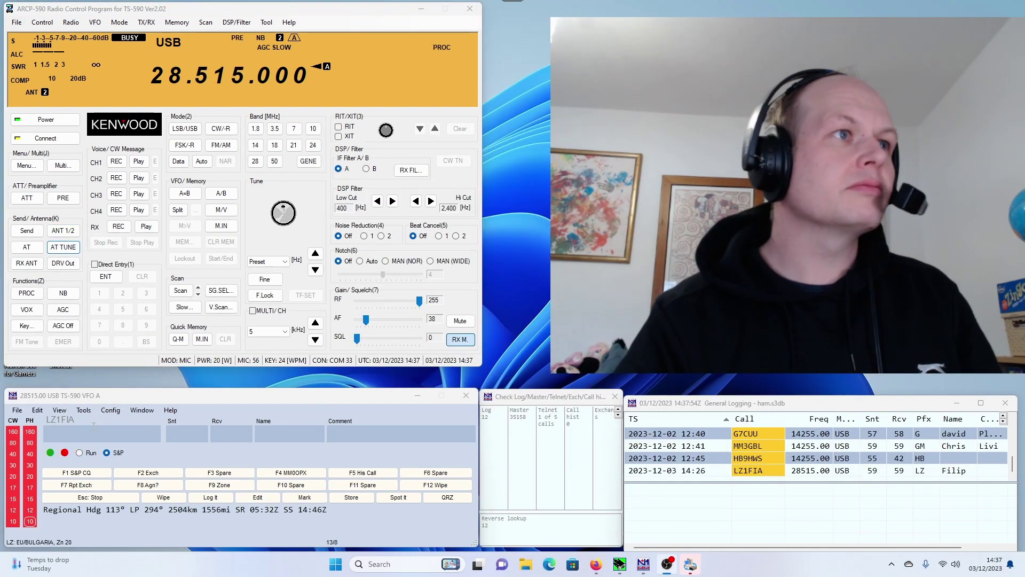
click(93, 427)
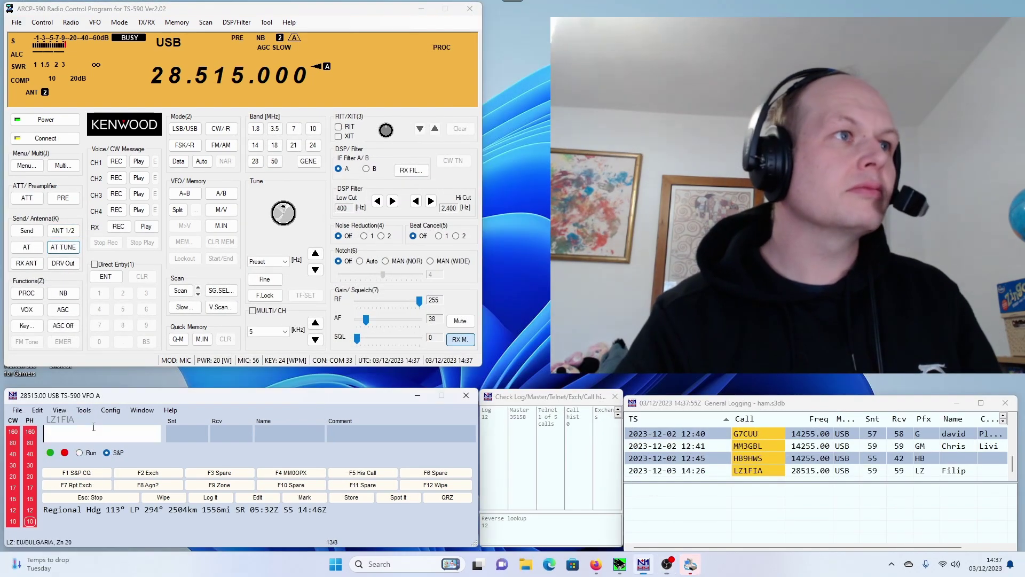
text(9H)
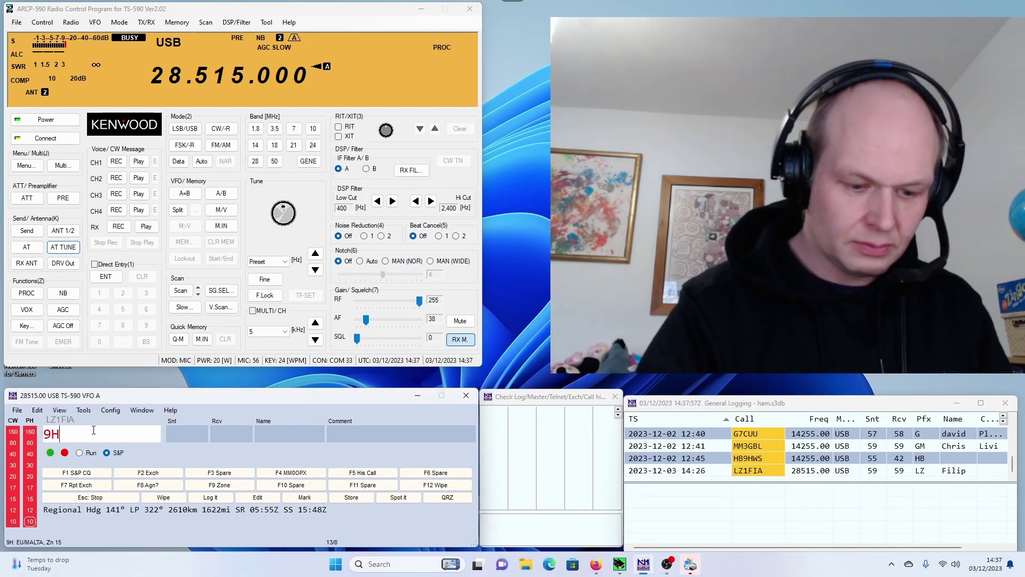
text(1TT)
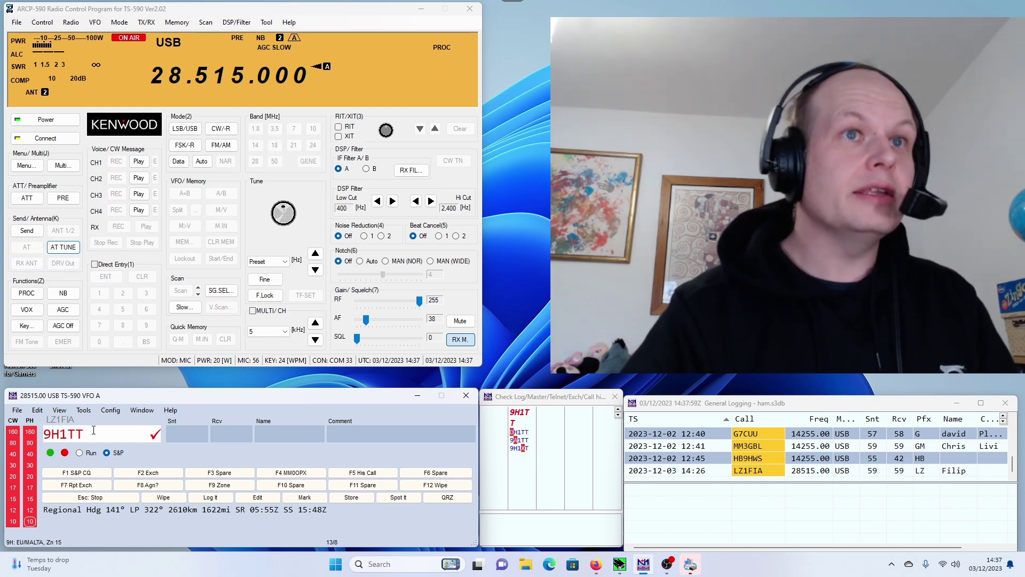
key(space)
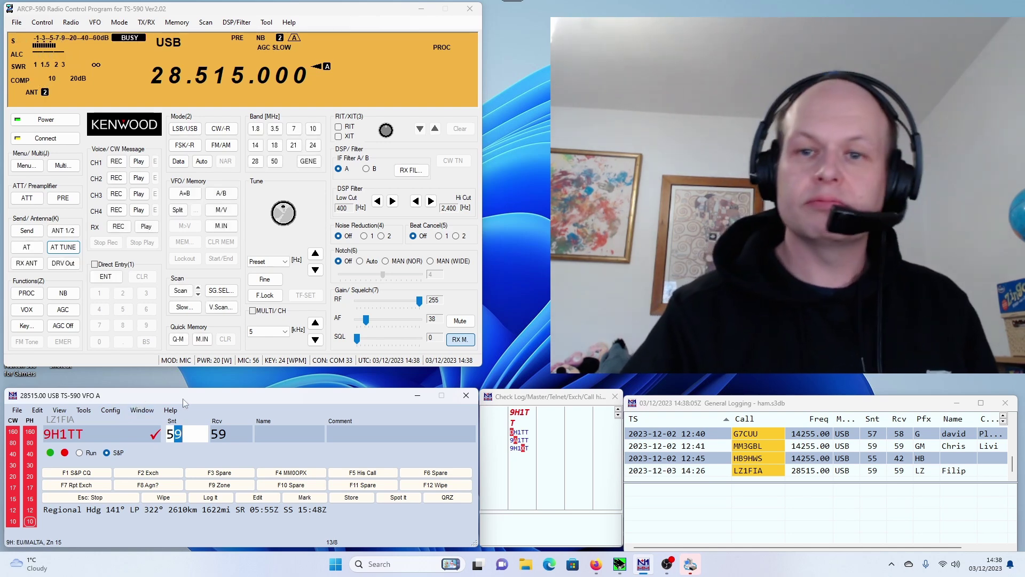
click(241, 432)
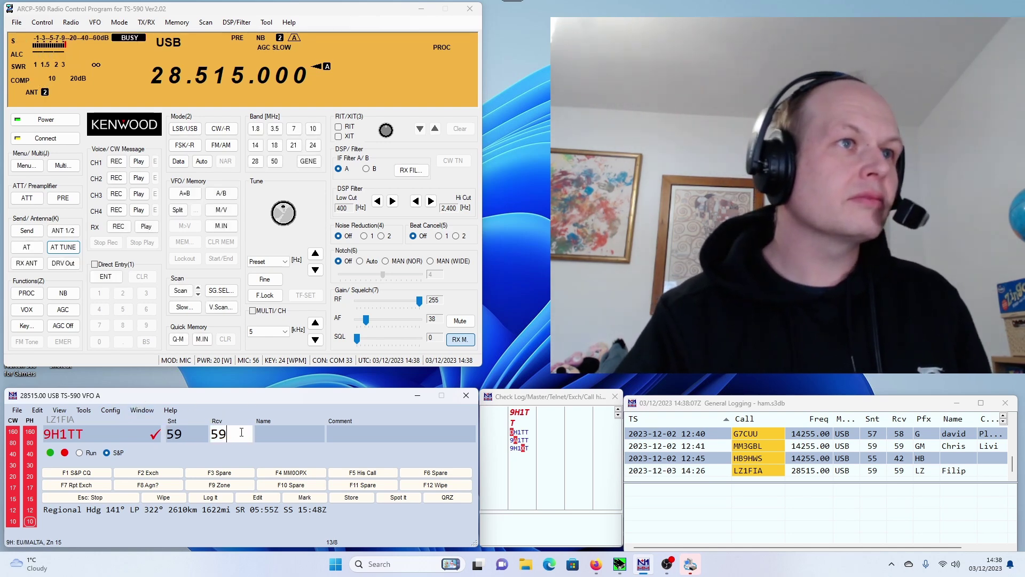
click(186, 437)
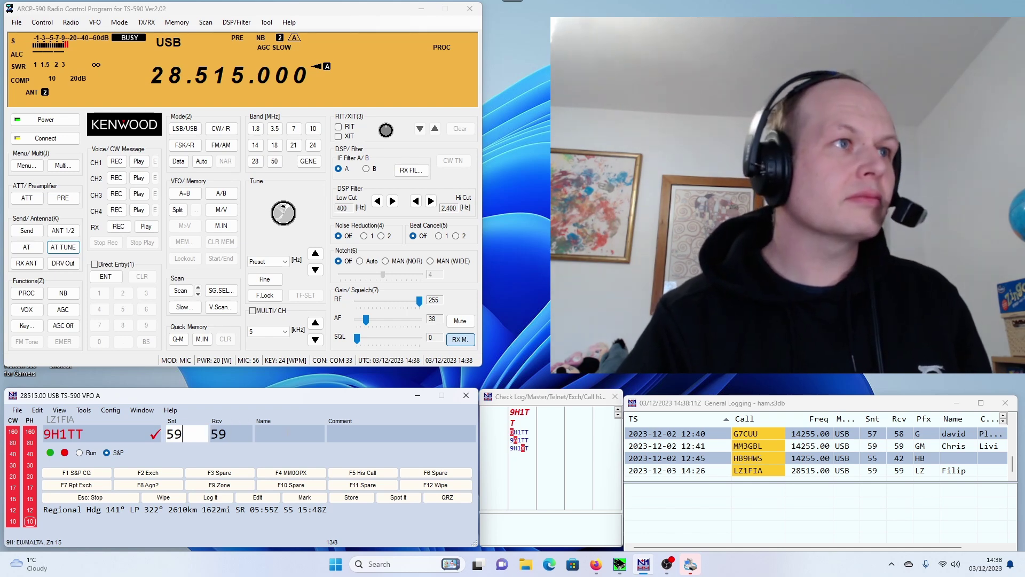
click(287, 434)
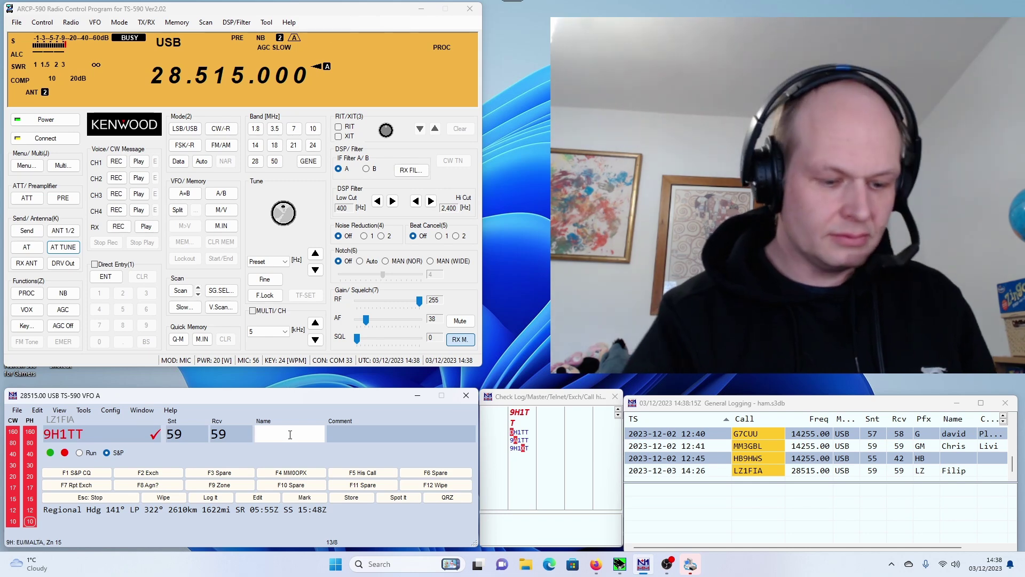
text(Andre)
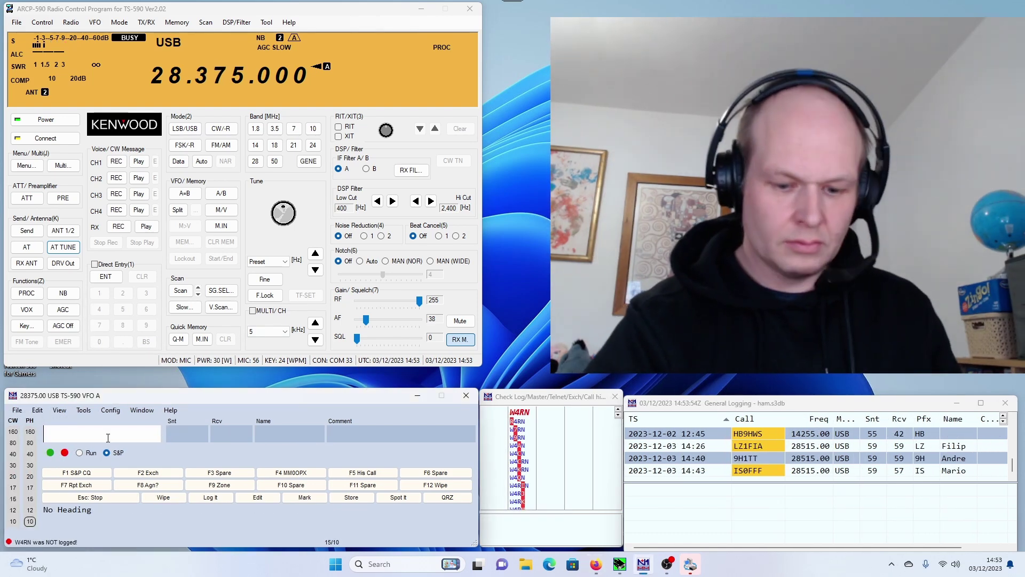
text(K)
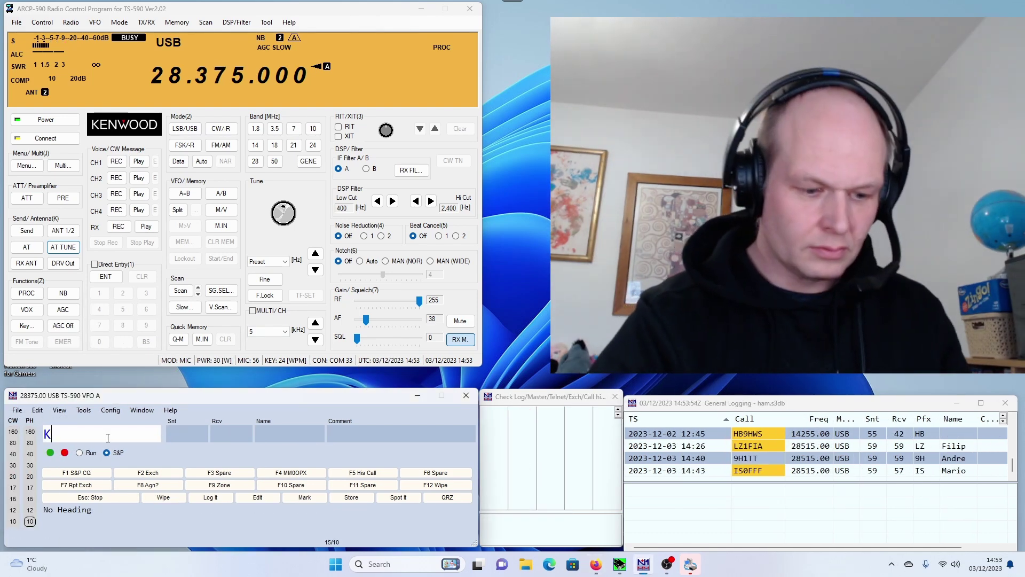
text(C1B)
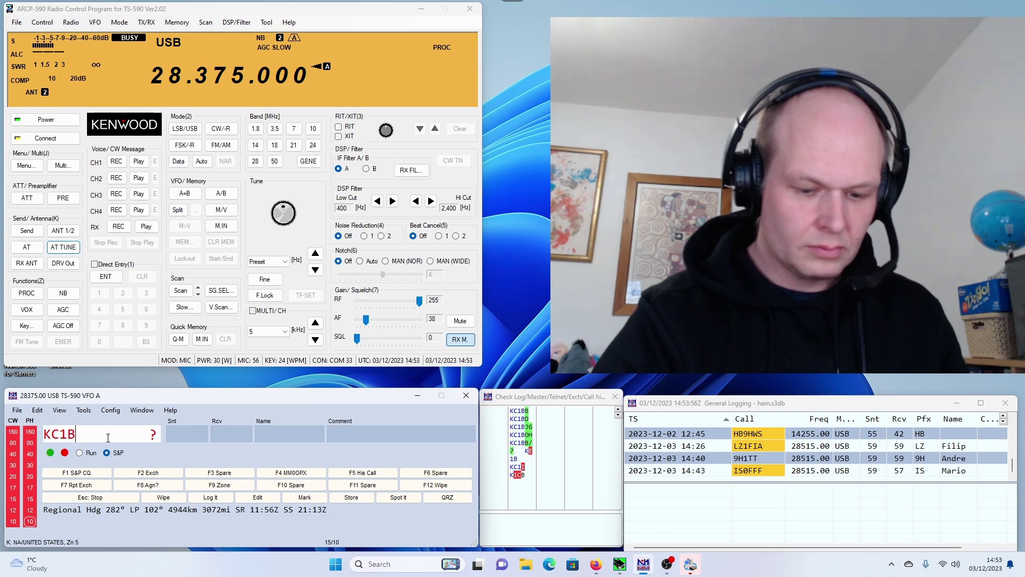
text(BU)
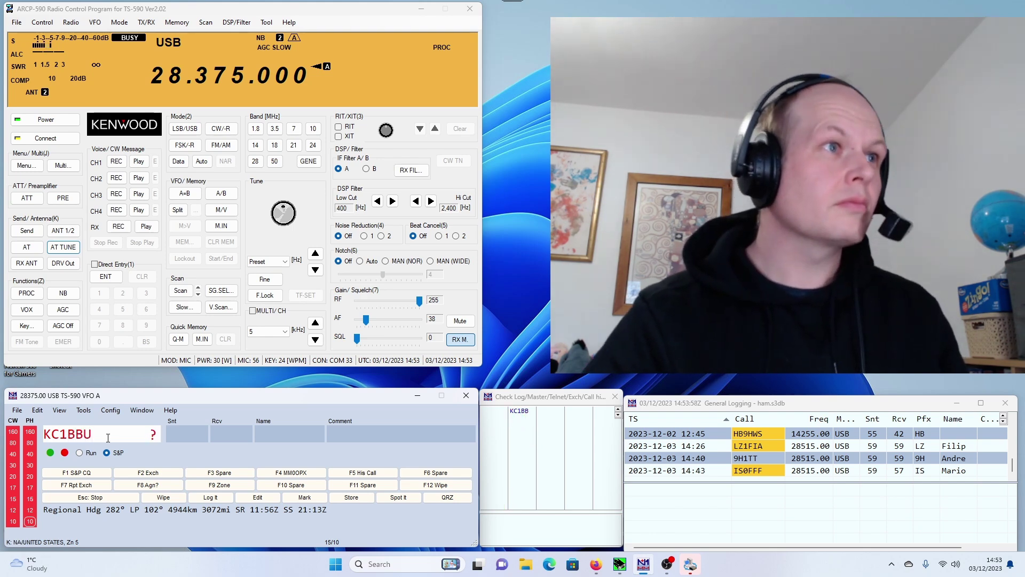
key(F4)
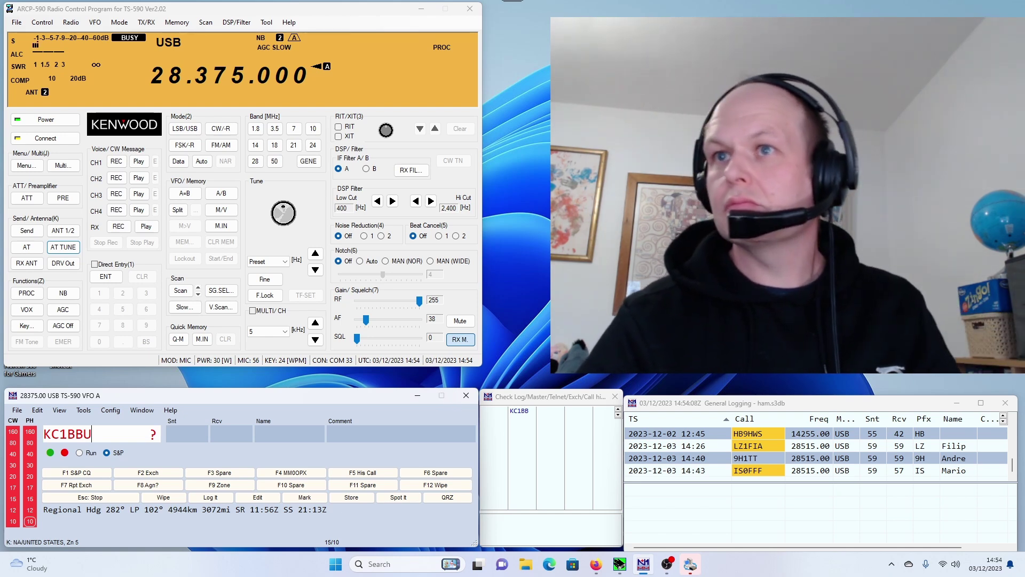
click(178, 429)
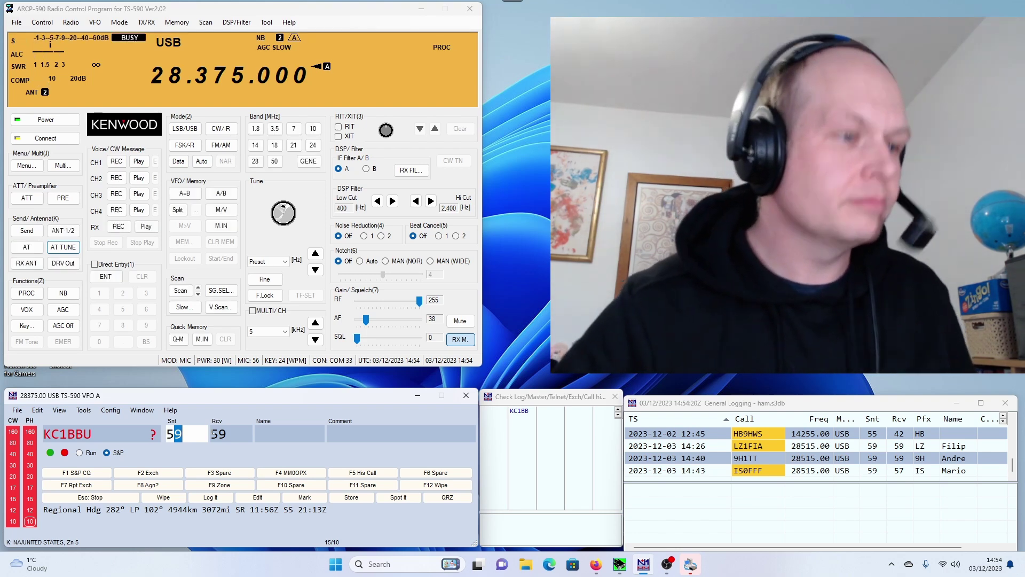
key(Tab)
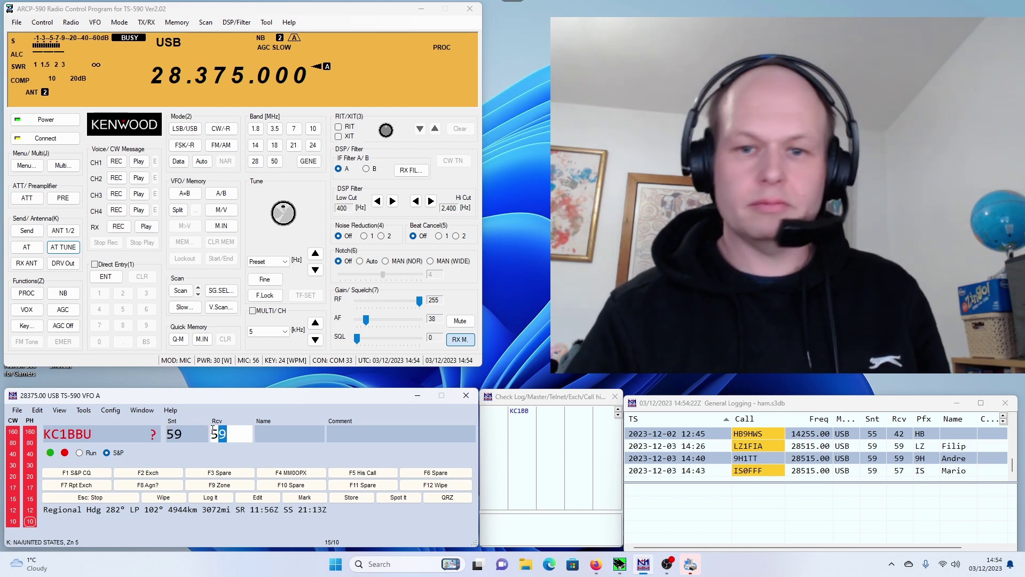
key(Tab)
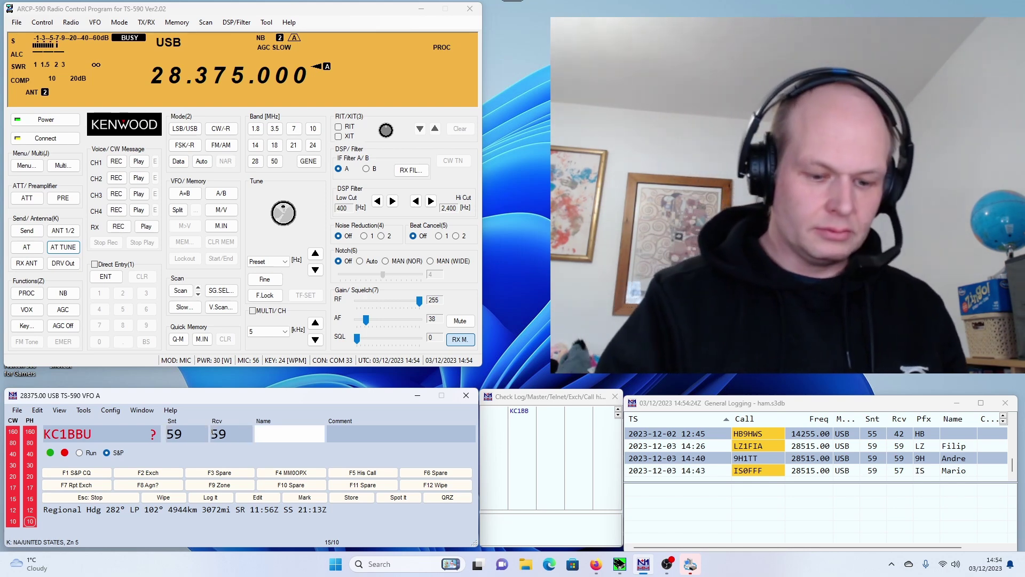
text(Bob)
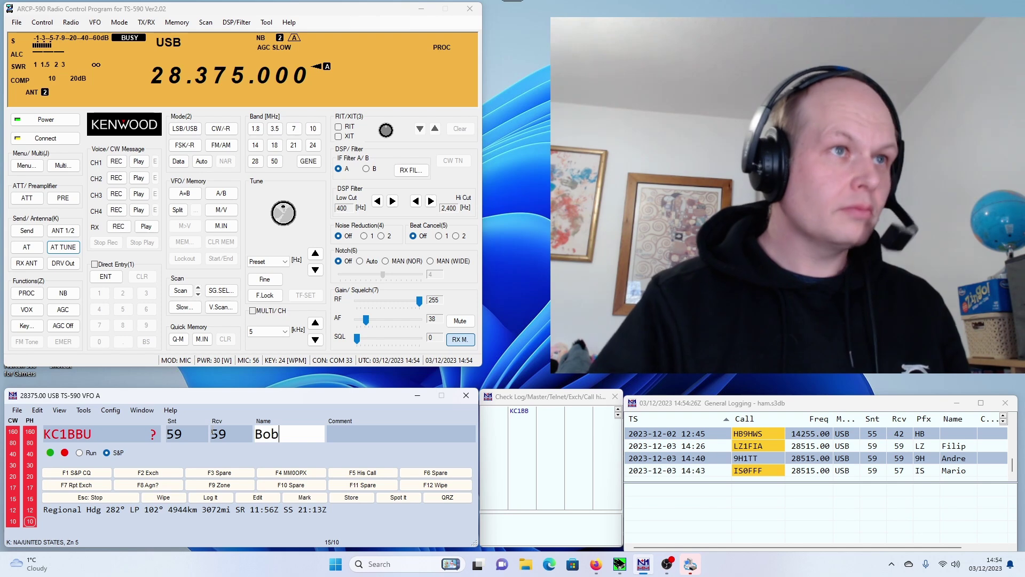
key(Tab)
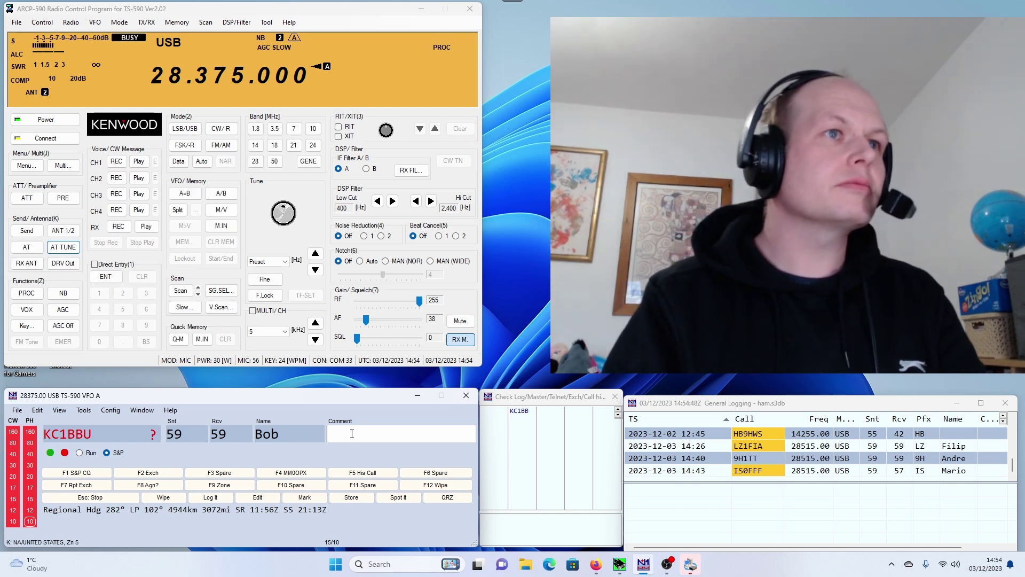
text(M)
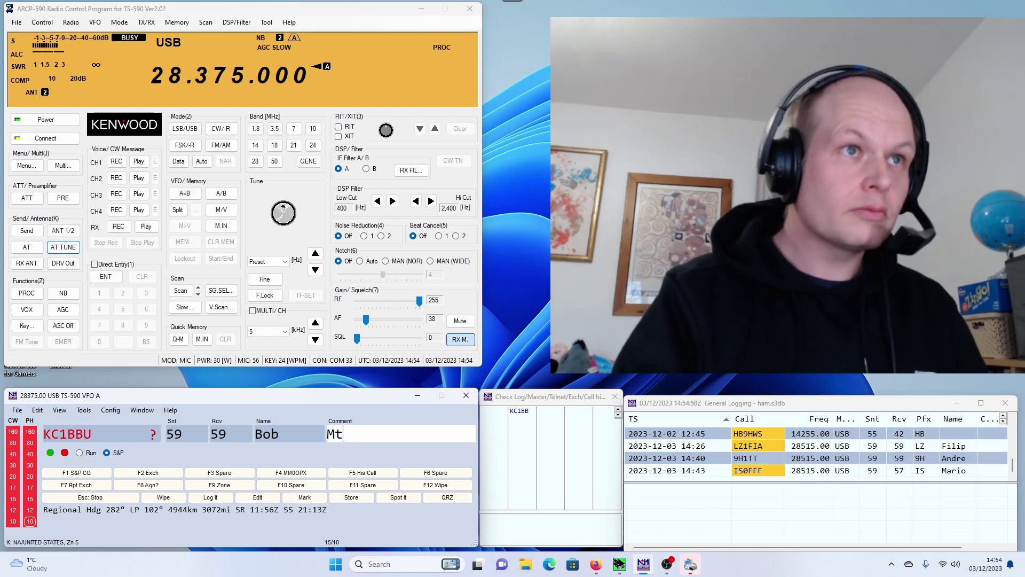
text(T)
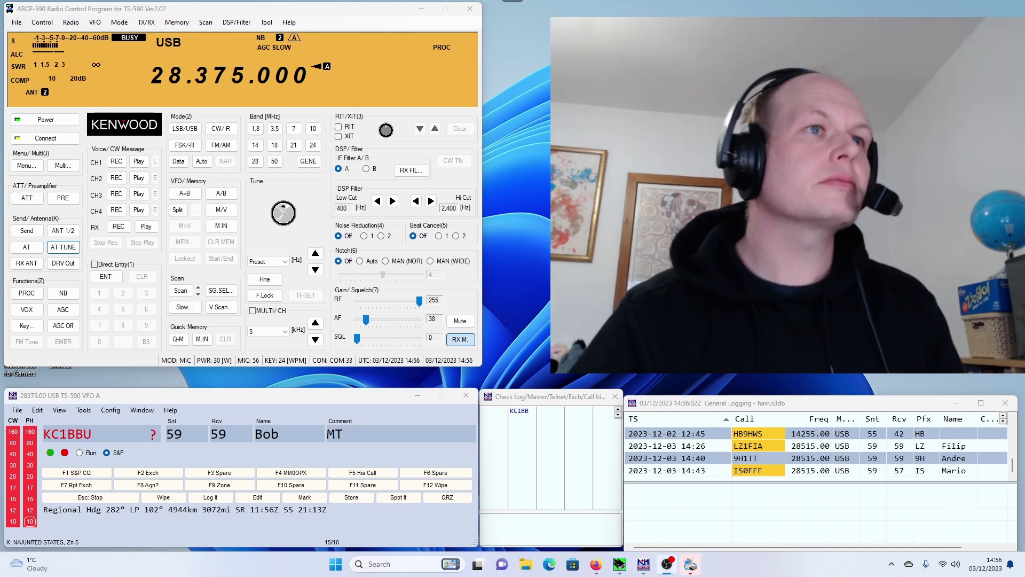
click(421, 437)
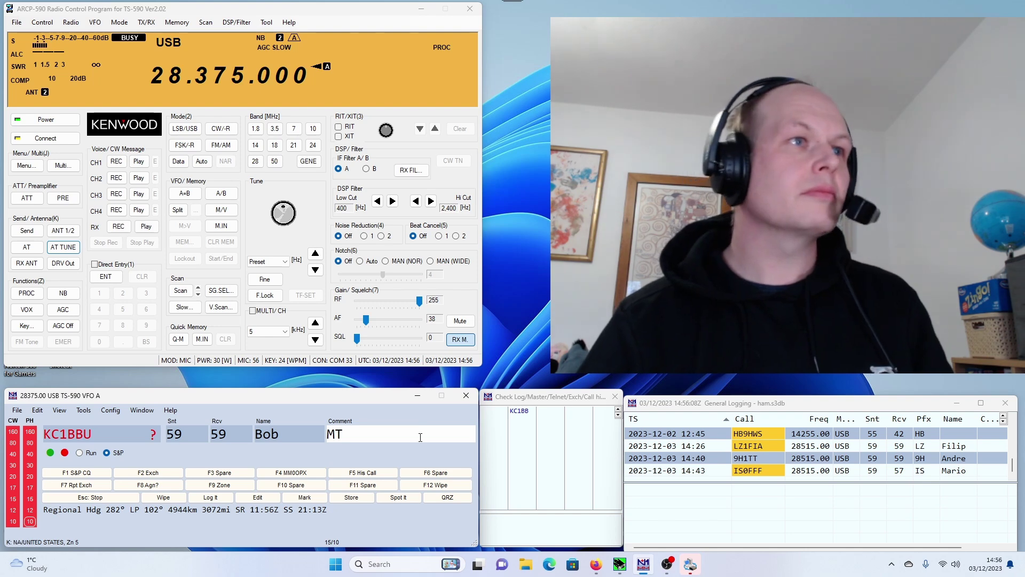
key(Return)
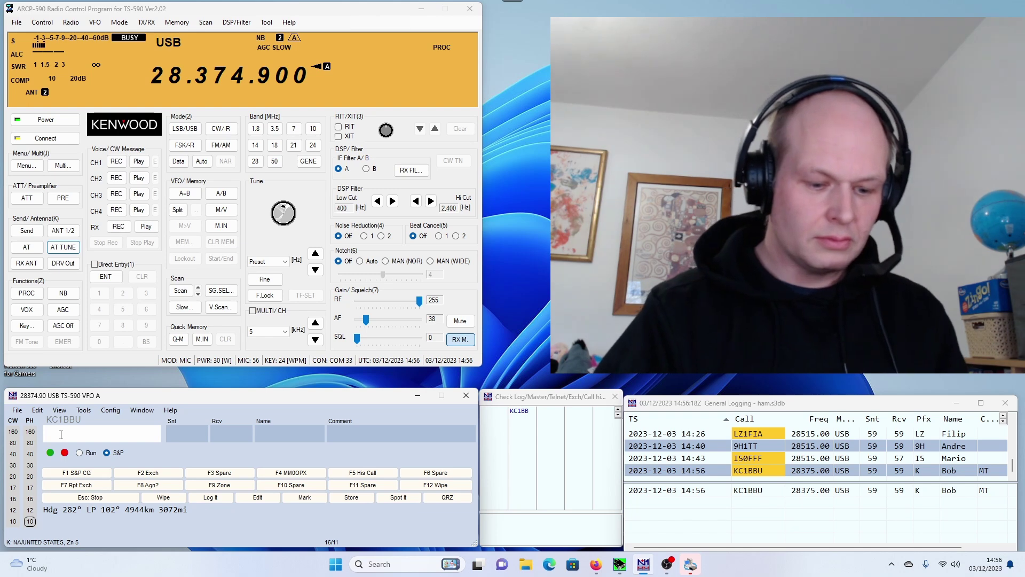
text(A)
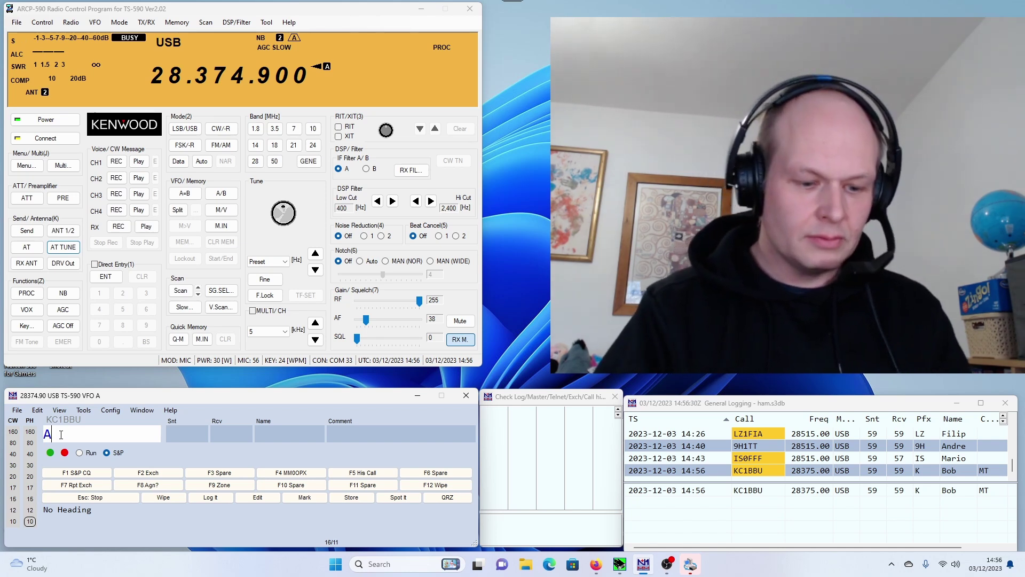
text(C1B)
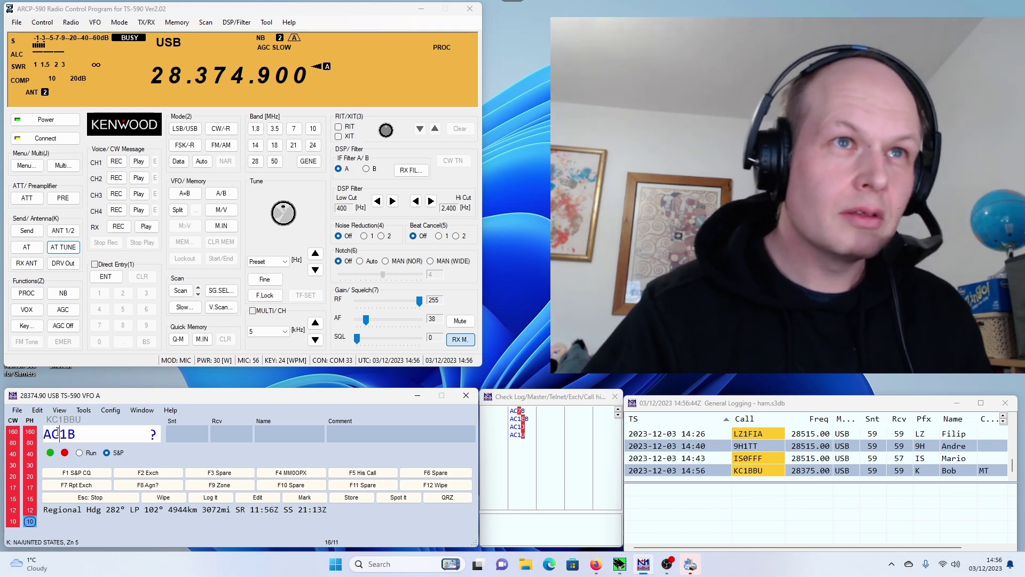
key(BackSpace)
key(BackSpace)
key(BackSpace)
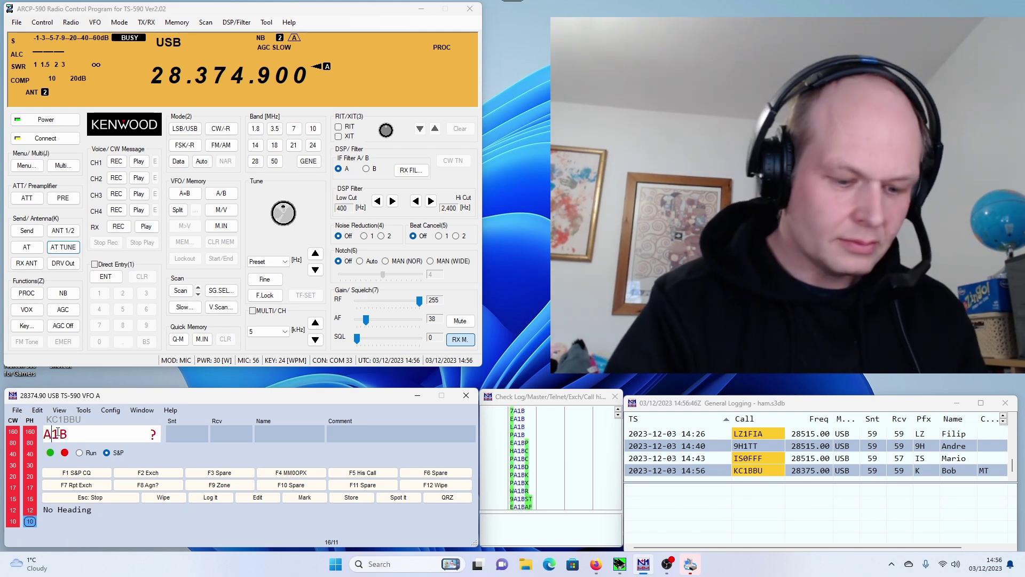
text(D1B)
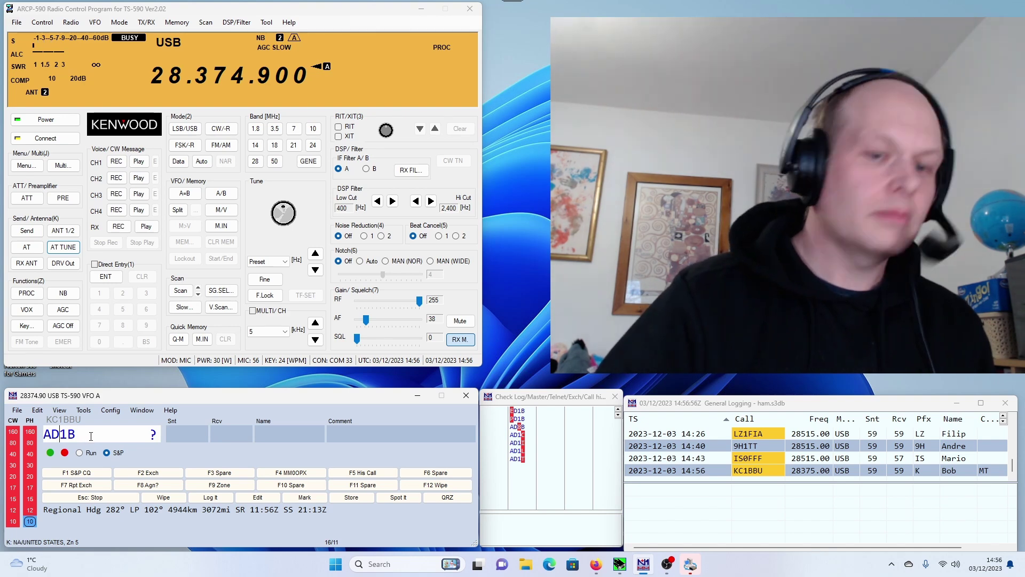
key(BackSpace)
text(G)
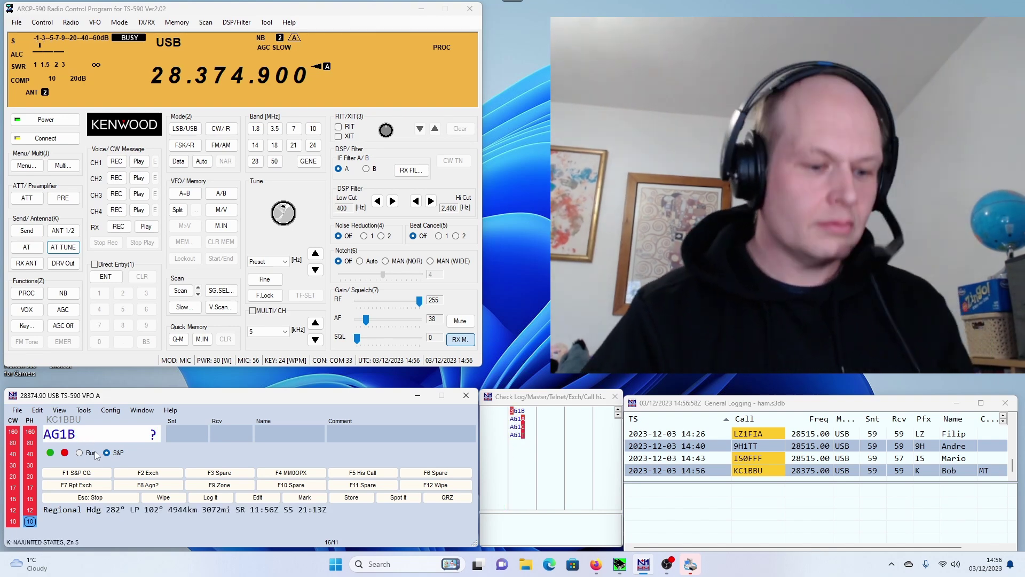
key(Return)
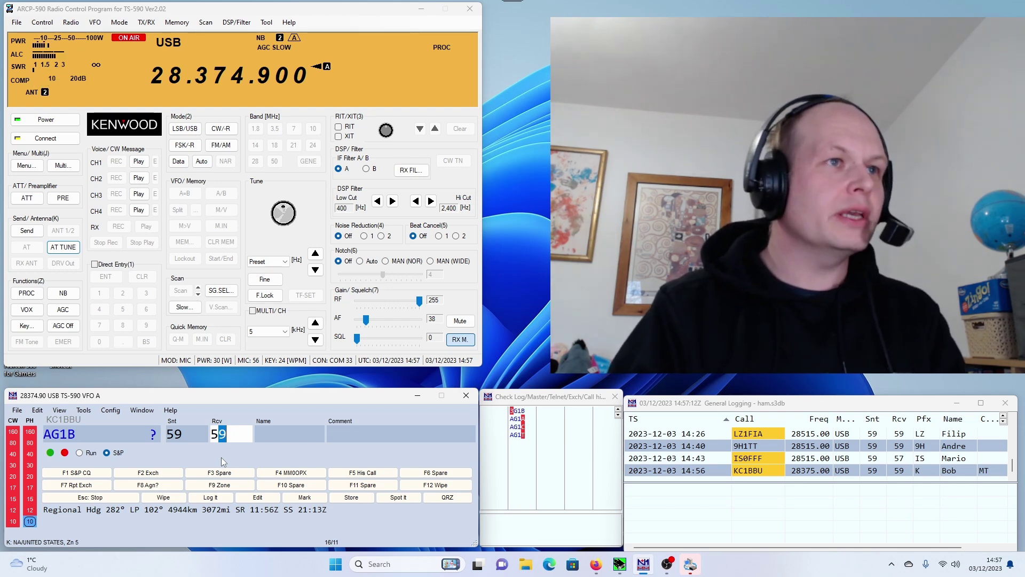
text(3)
key(Return)
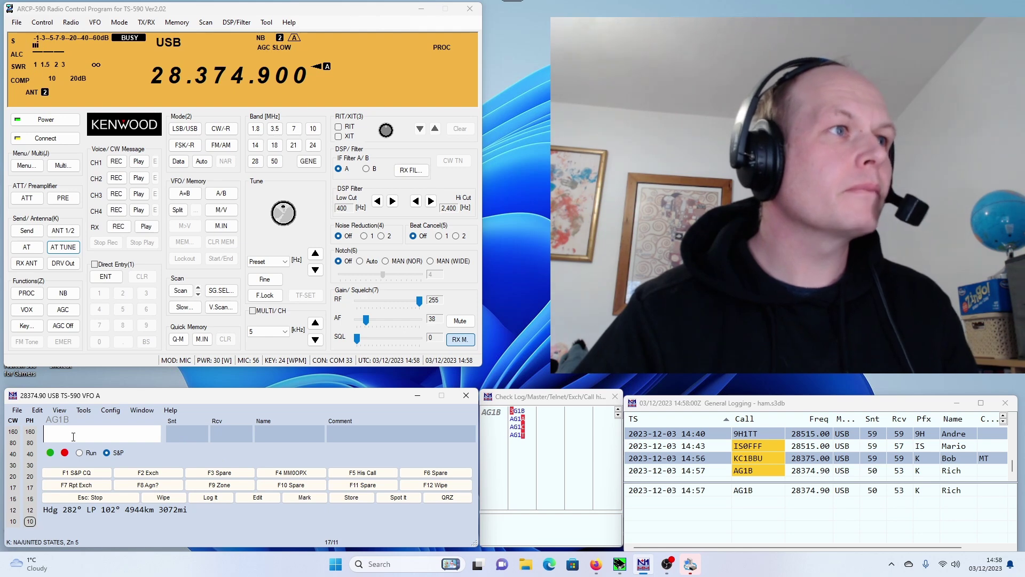
text(K)
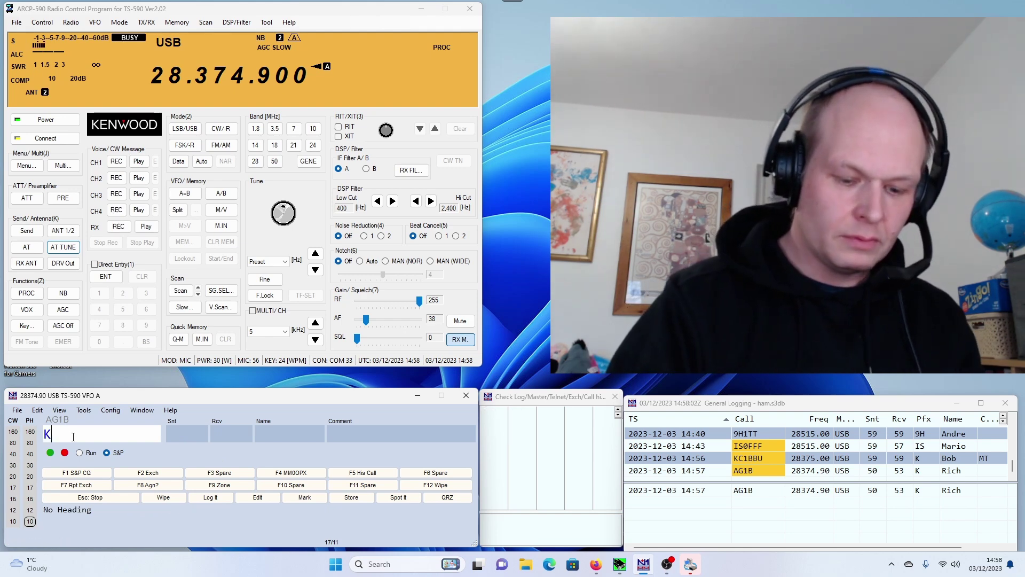
text(B5UT)
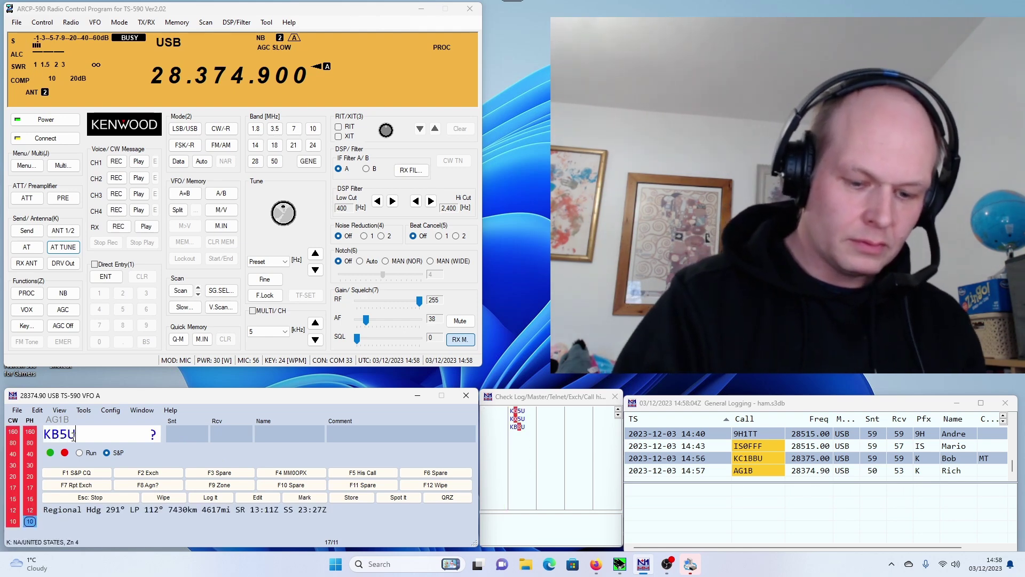
text(S)
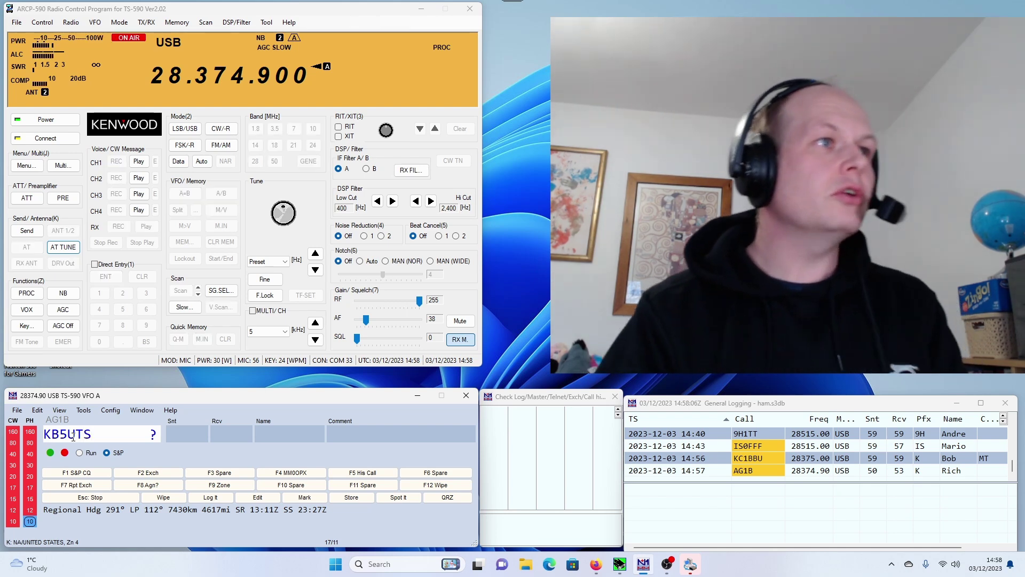
key(space)
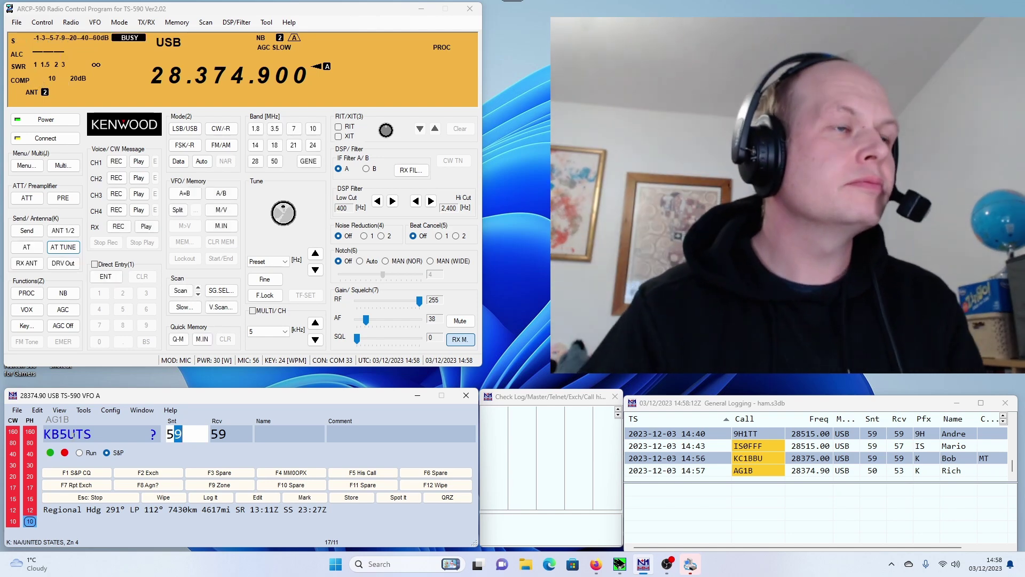
text(5)
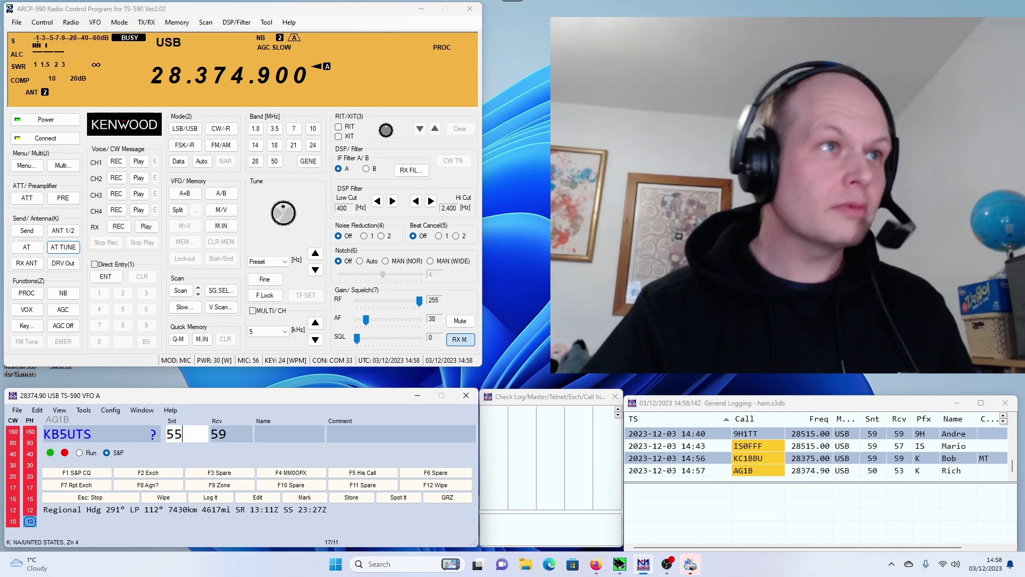
key(BackSpace)
text(0)
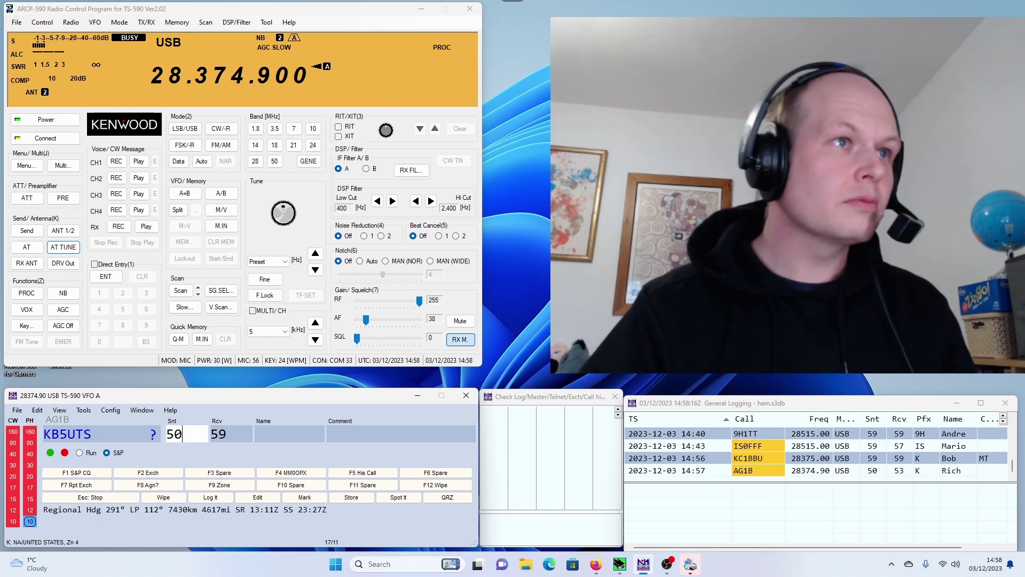
click(231, 442)
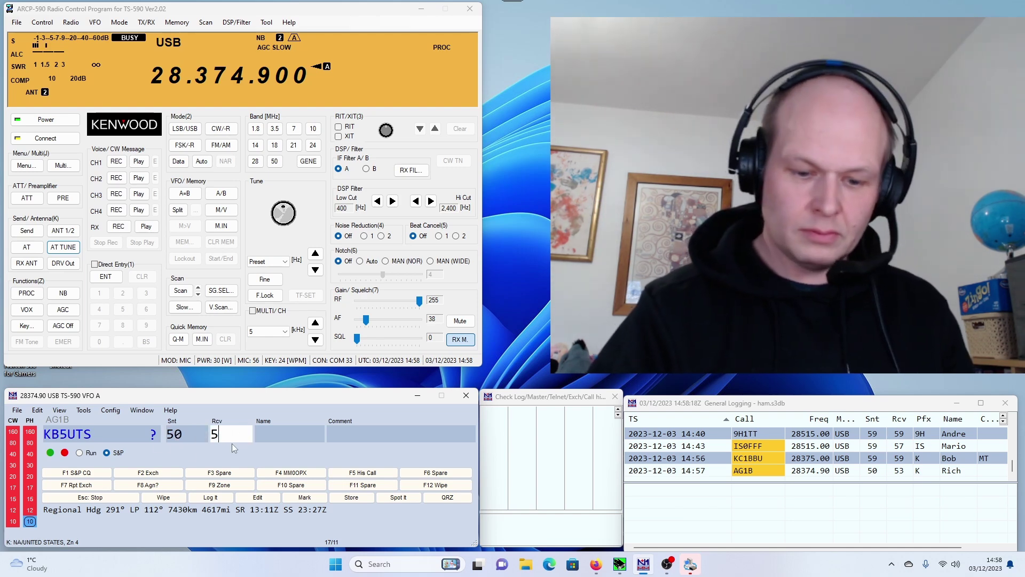
text(0)
click(297, 432)
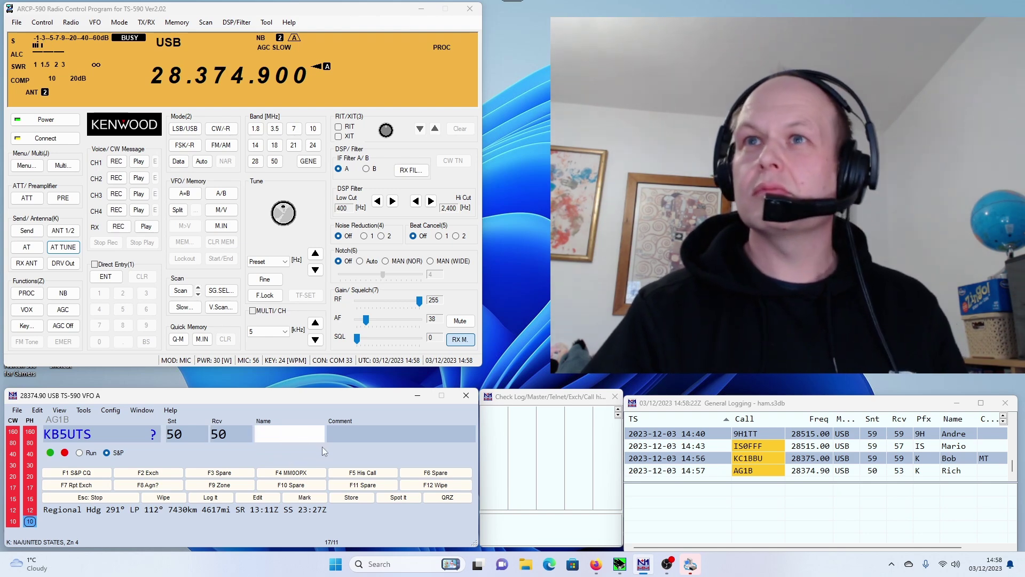
text(Tx)
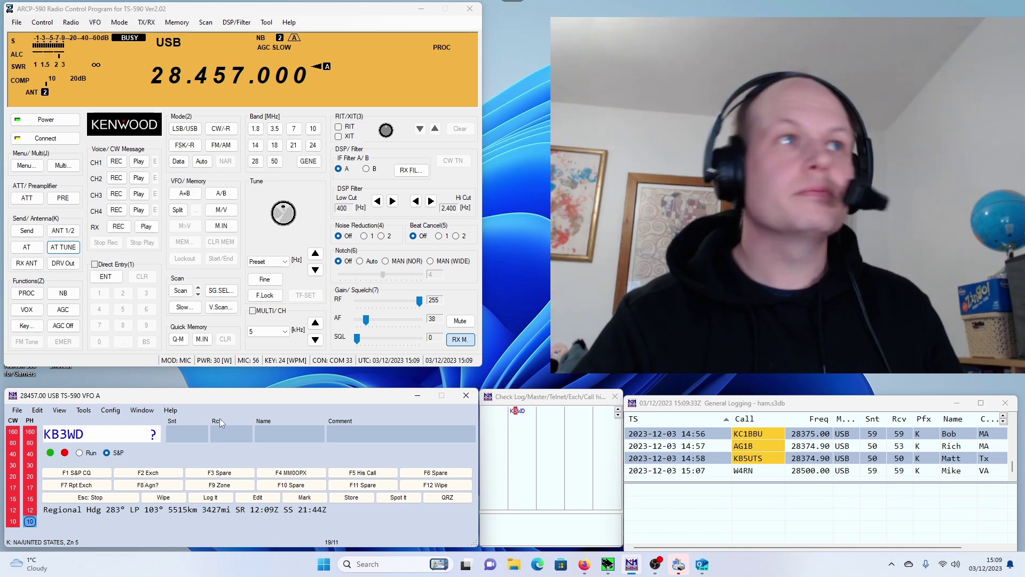
key(space)
key(space)
click(286, 430)
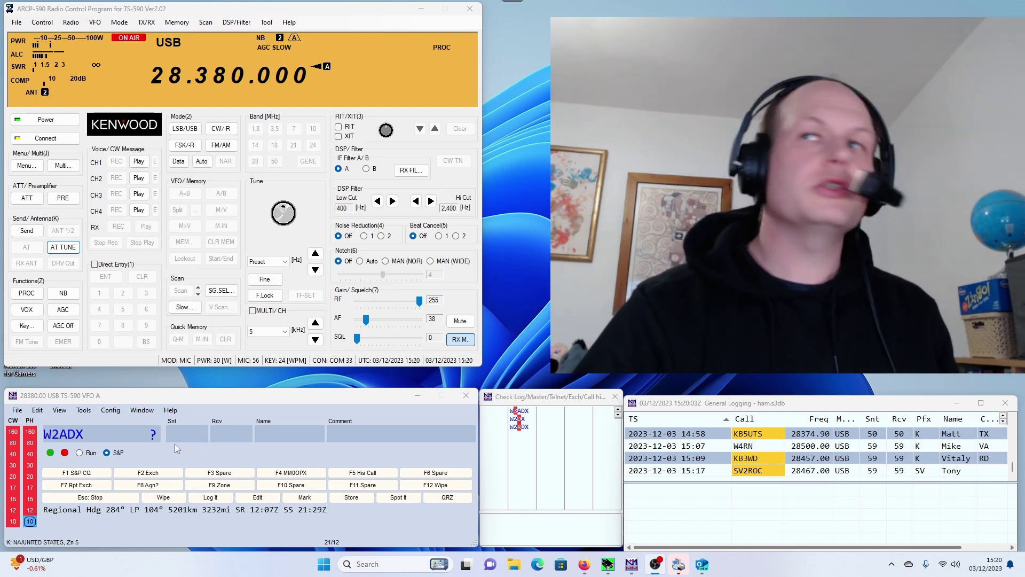
Set the W2ADX entry's sent report to 55 and received report to 57, and go to the operator's name
click(202, 432)
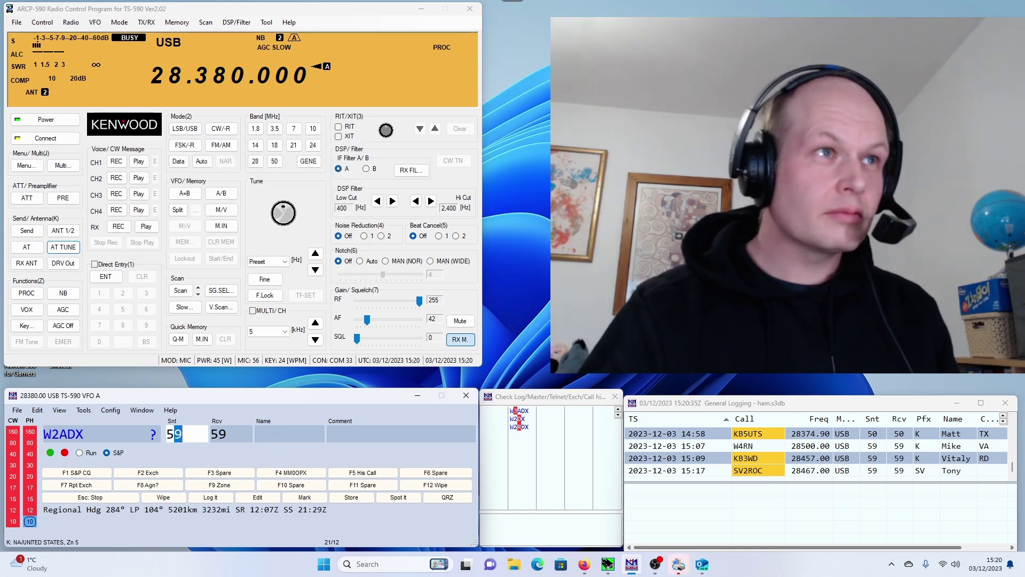
text(5)
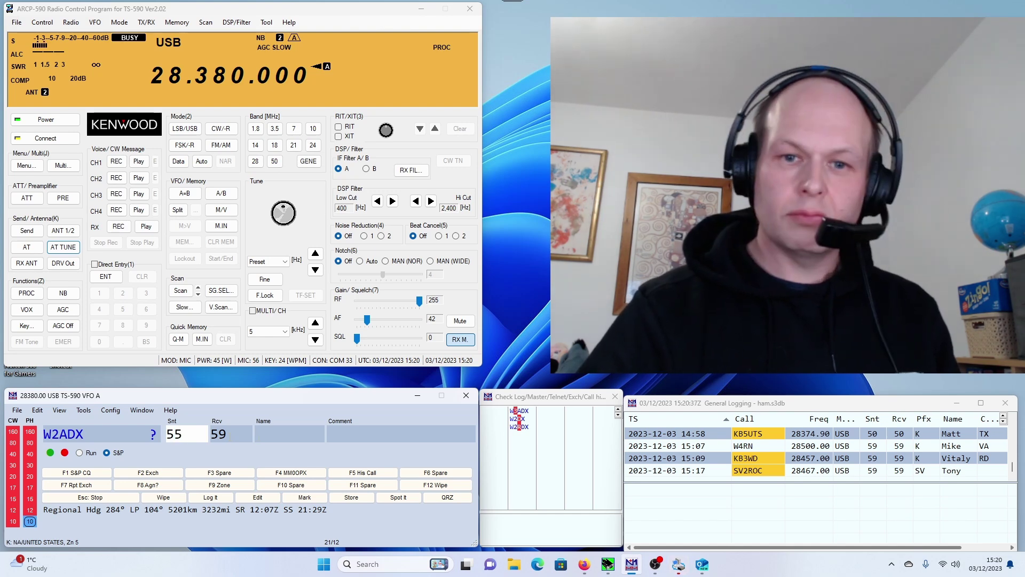
key(Tab)
text(5)
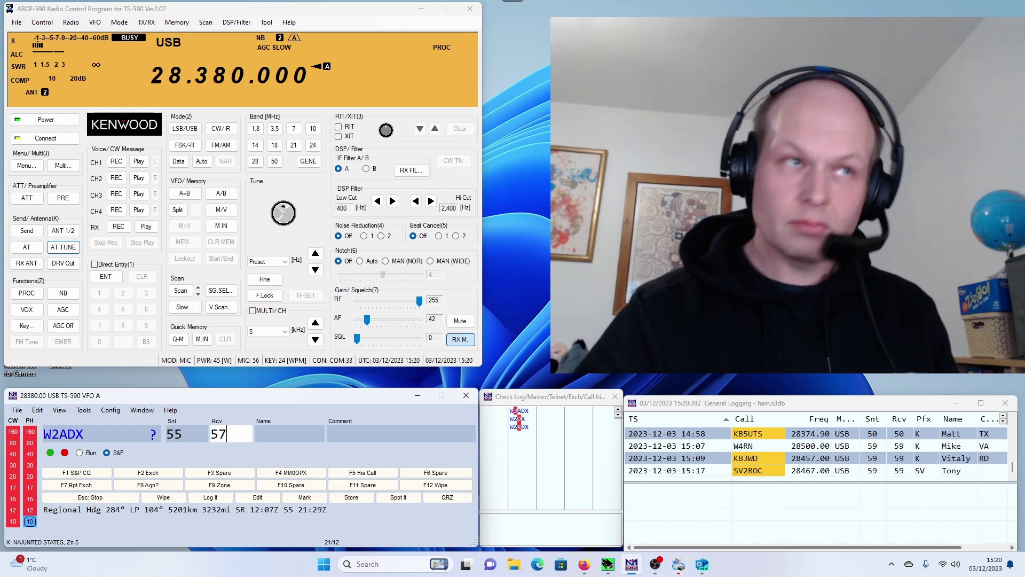
click(288, 437)
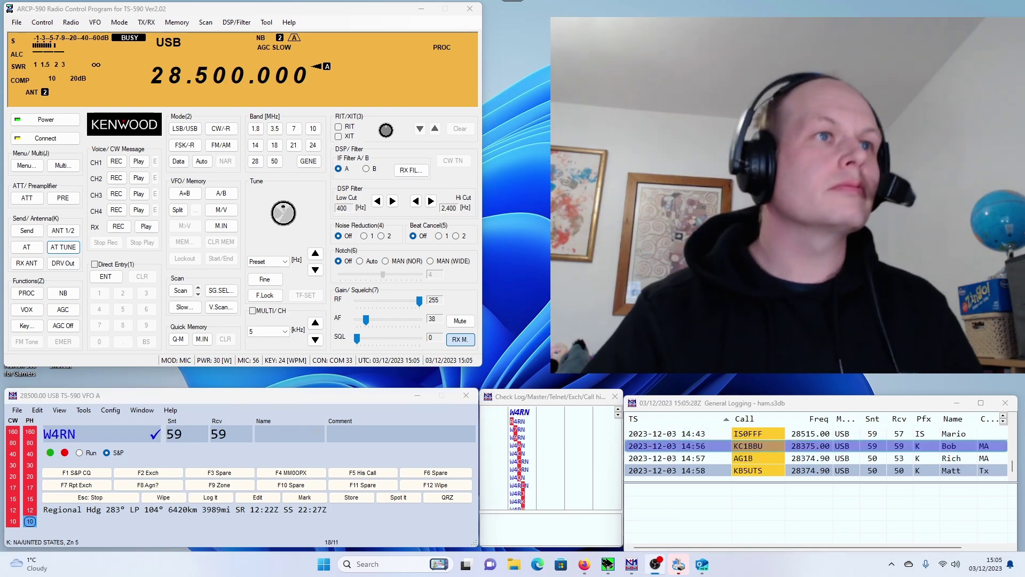
Enter the operator's first name in the W4RN log entry and in the FR4UB log entry
click(314, 436)
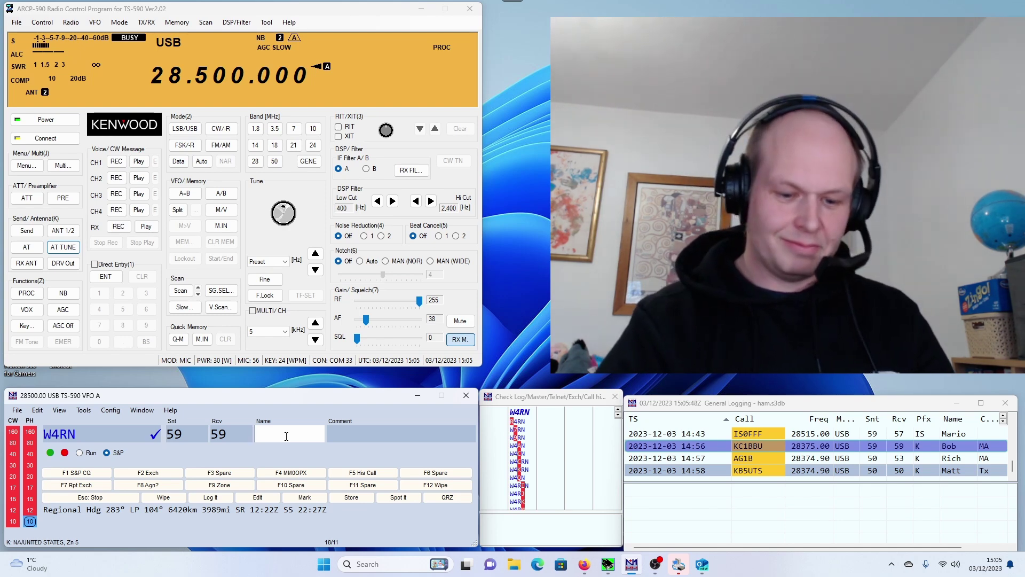
text(Mike)
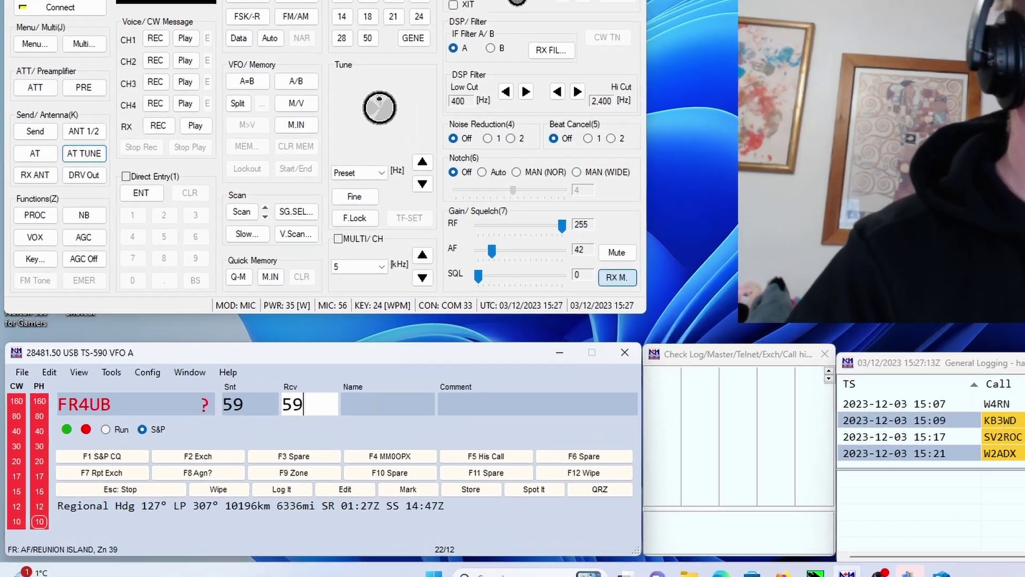
click(280, 434)
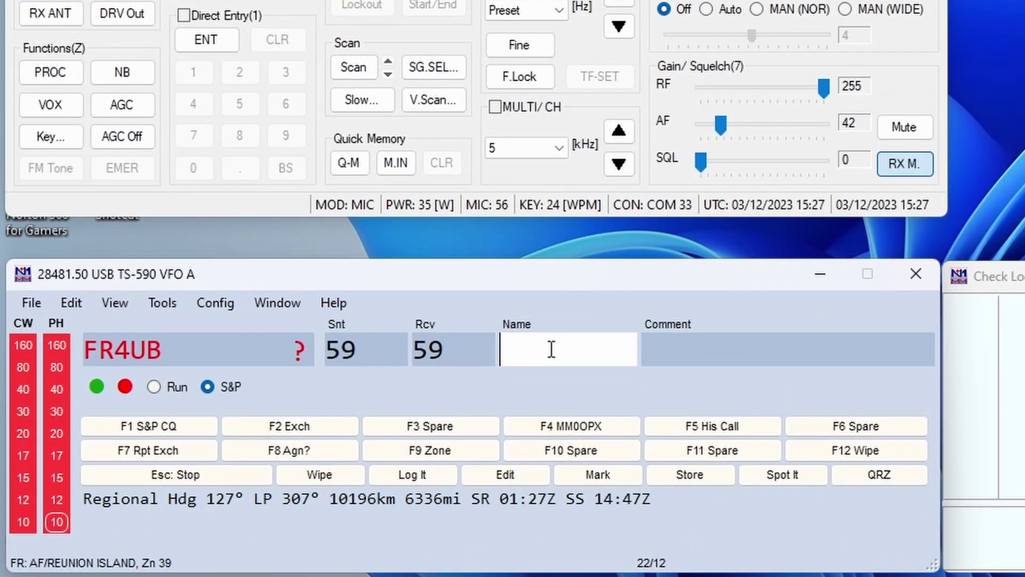
text(Laurant)
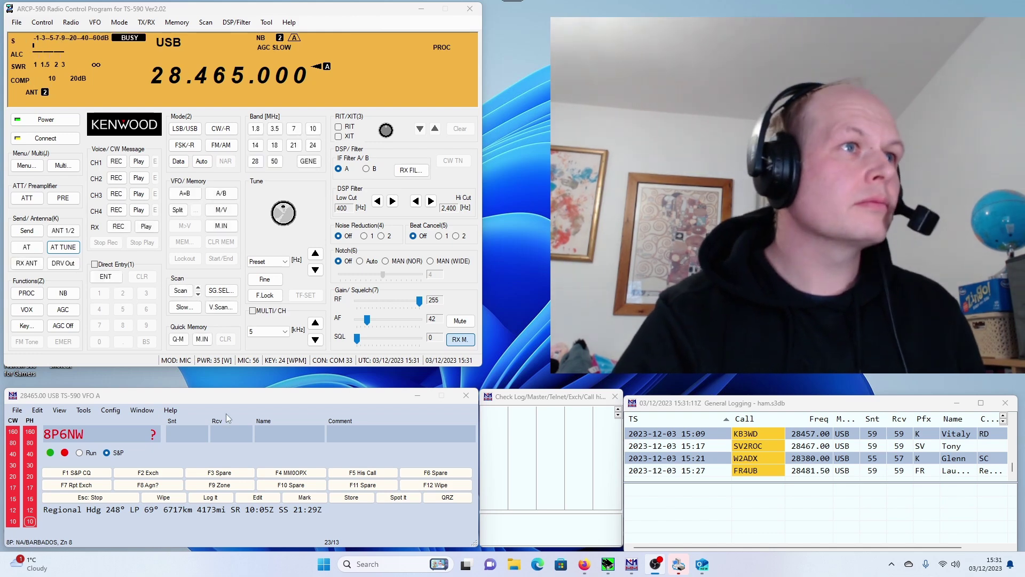
Fill in the 8P6NW log entry with a sent report of 59, a received report of 57 and the operator's first name
click(190, 432)
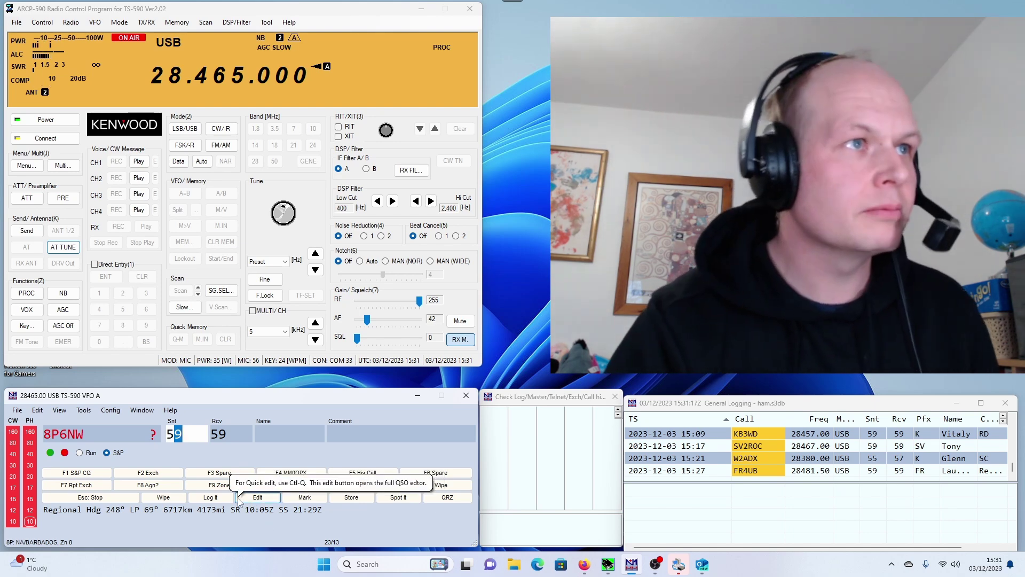
text(9)
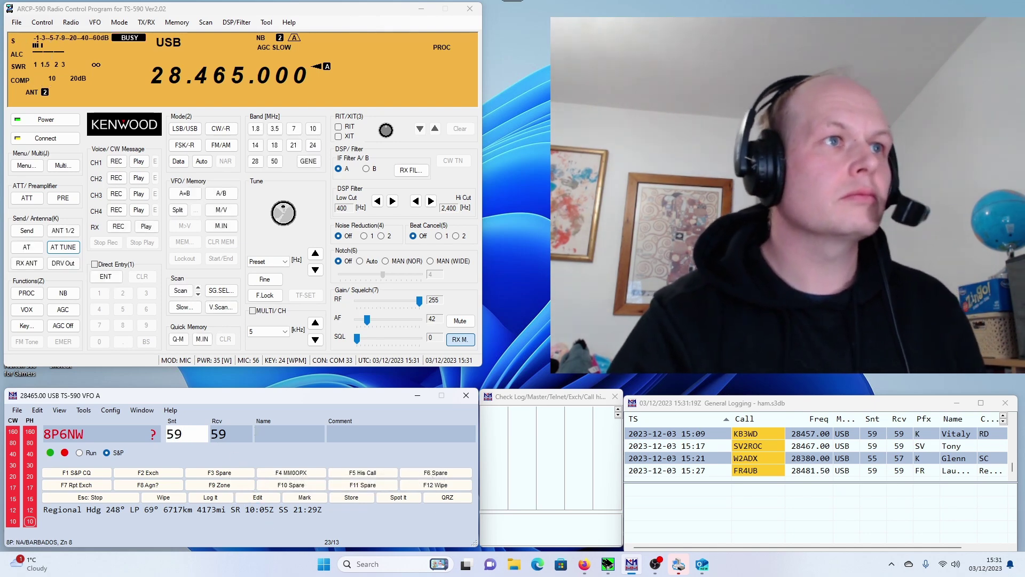
click(271, 434)
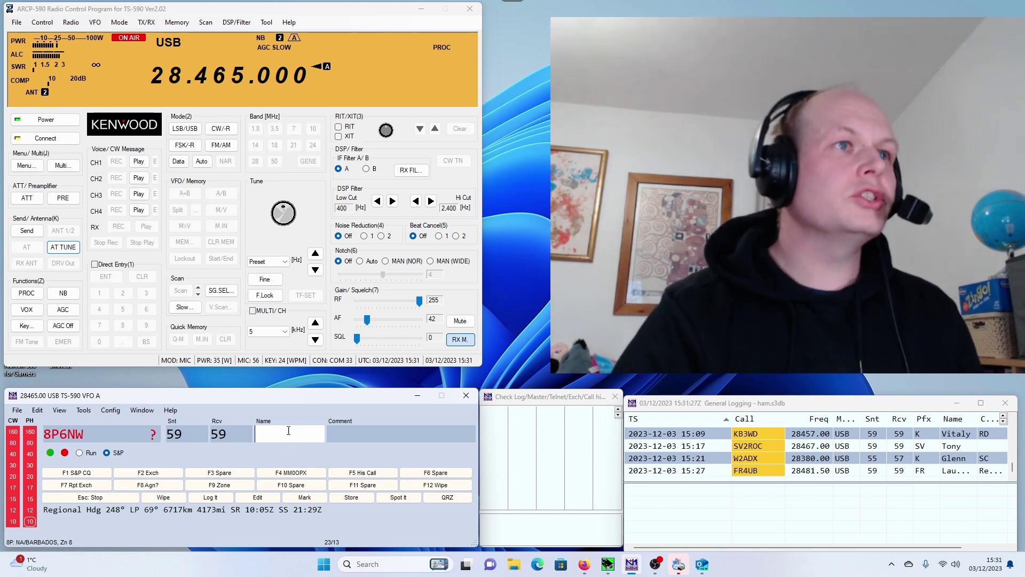
click(252, 429)
key(BackSpace)
text(7)
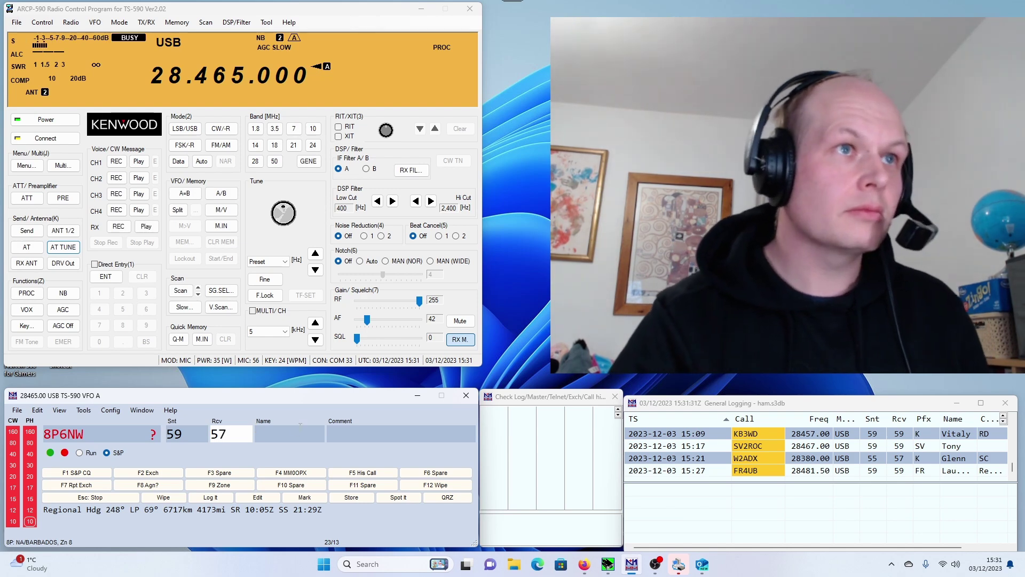
click(300, 427)
text(Glenn)
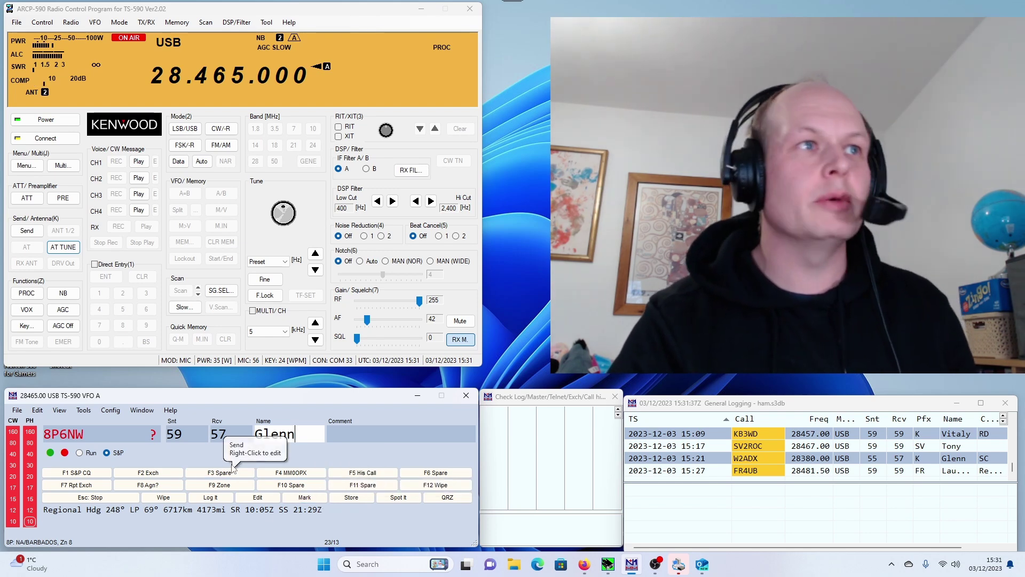
Change the sent report of the 8P6NW entry to 57
click(192, 437)
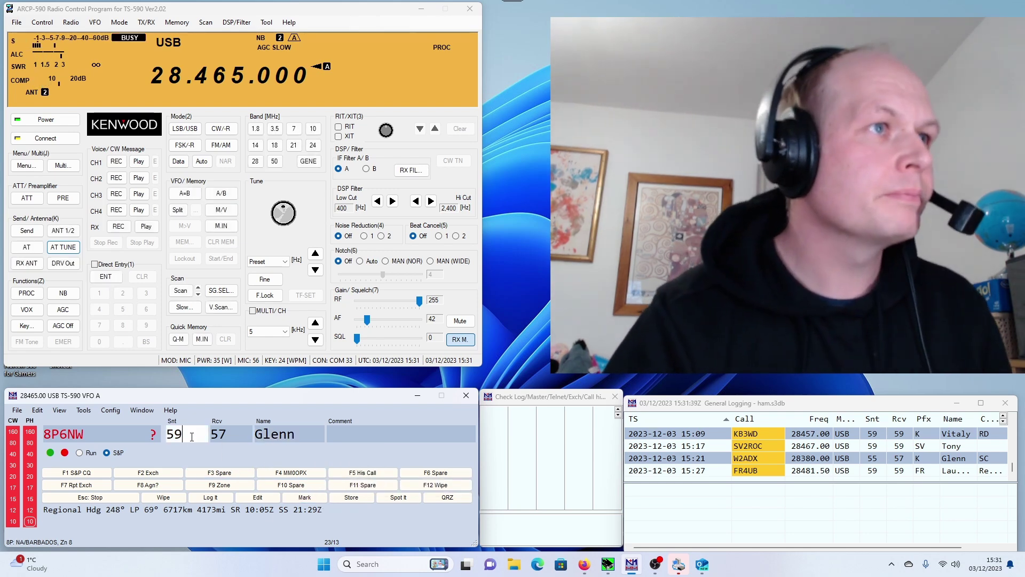
key(BackSpace)
text(7)
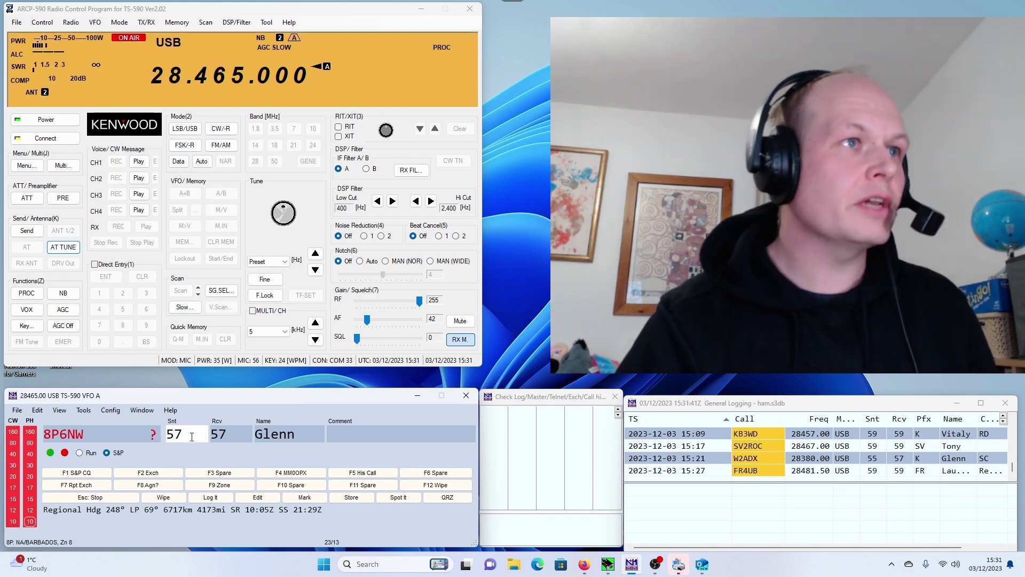